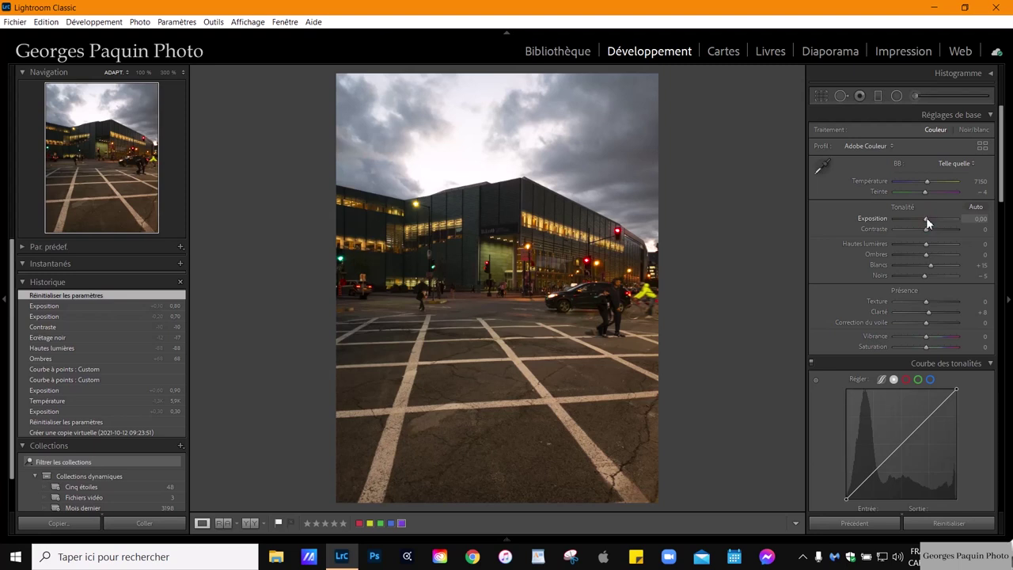
Step: Raise exposure to +0.90 and add two tone-curve points, pulling the low one to 47/29
drag(926, 220, 929, 220)
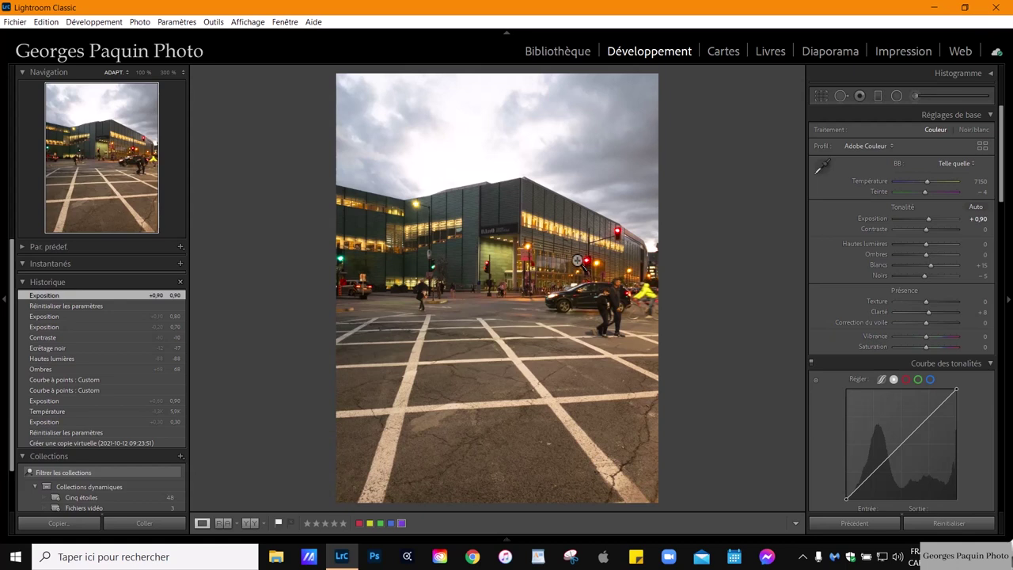
scroll(825, 235, down, 2)
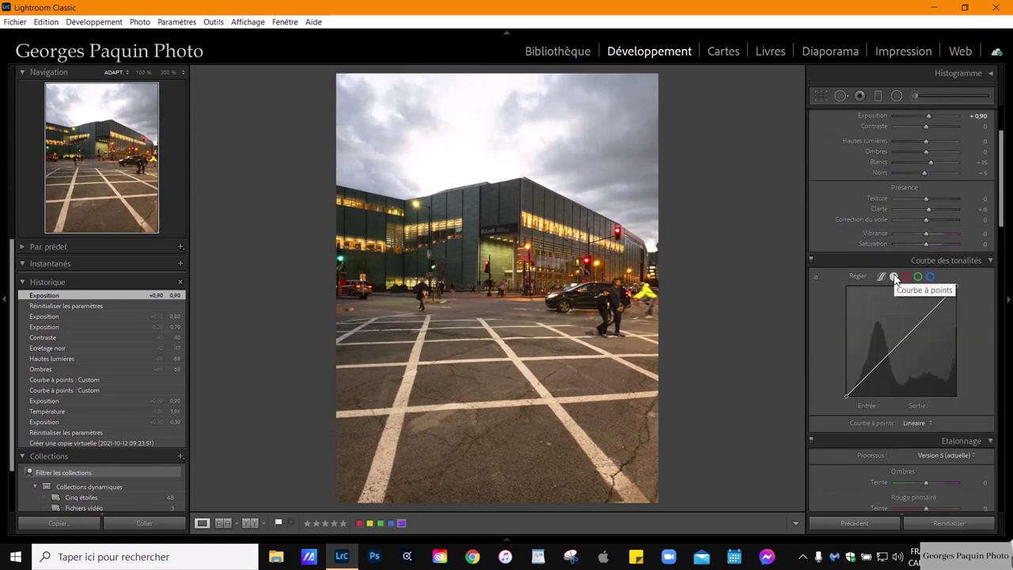
click(868, 374)
drag(870, 379, 869, 387)
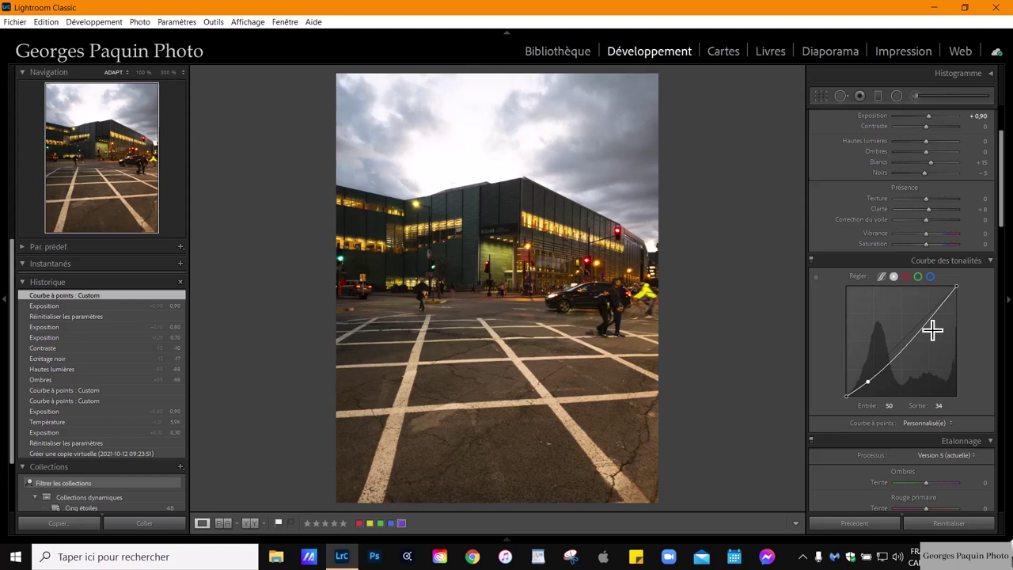
click(926, 324)
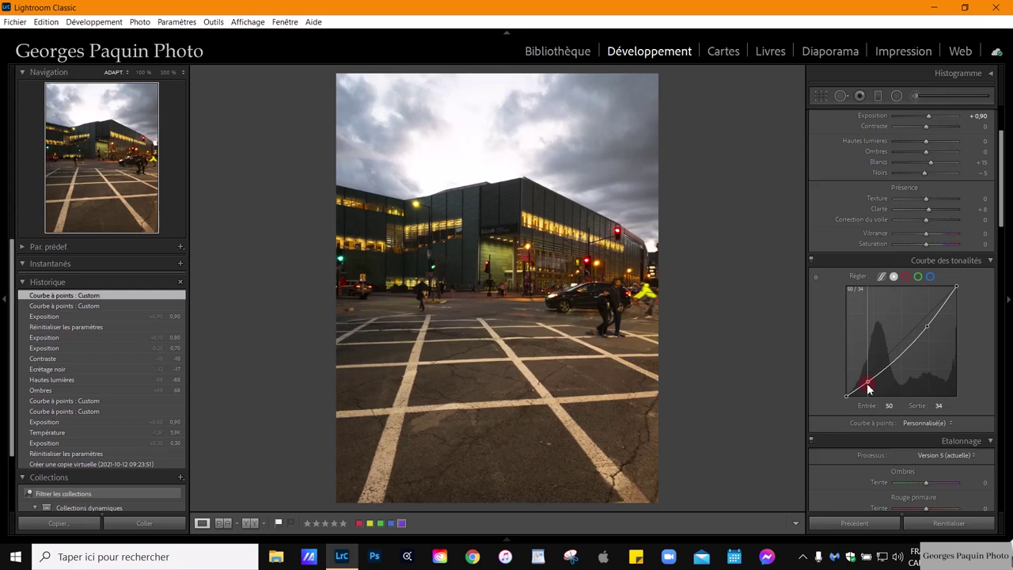
drag(865, 388, 866, 384)
scroll(857, 369, up, 3)
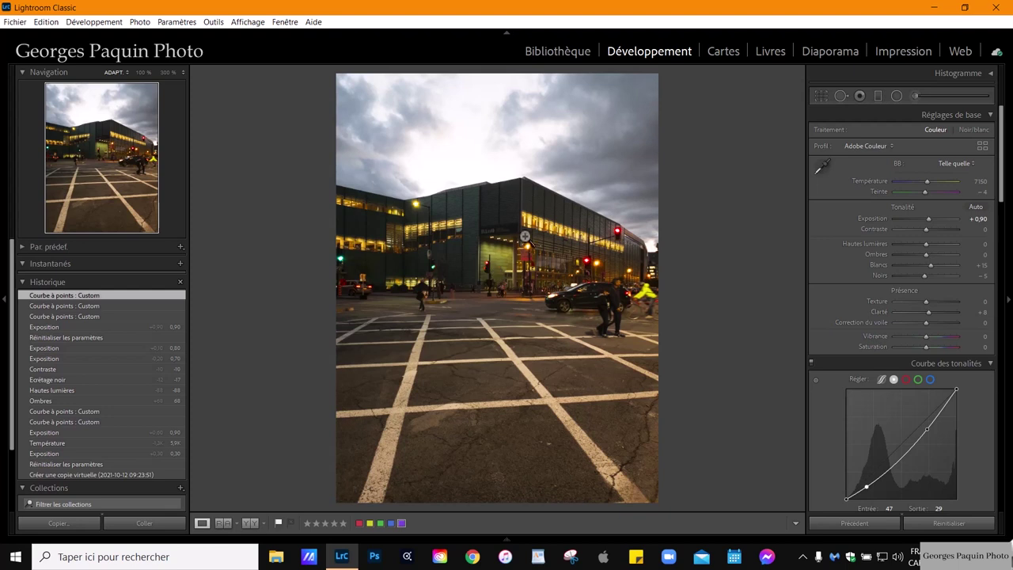
Step: Set shadows +50, blacks −20, highlights −45, exposure +1.00 and contrast +15 in the Basic panel
click(925, 255)
drag(926, 254, 935, 255)
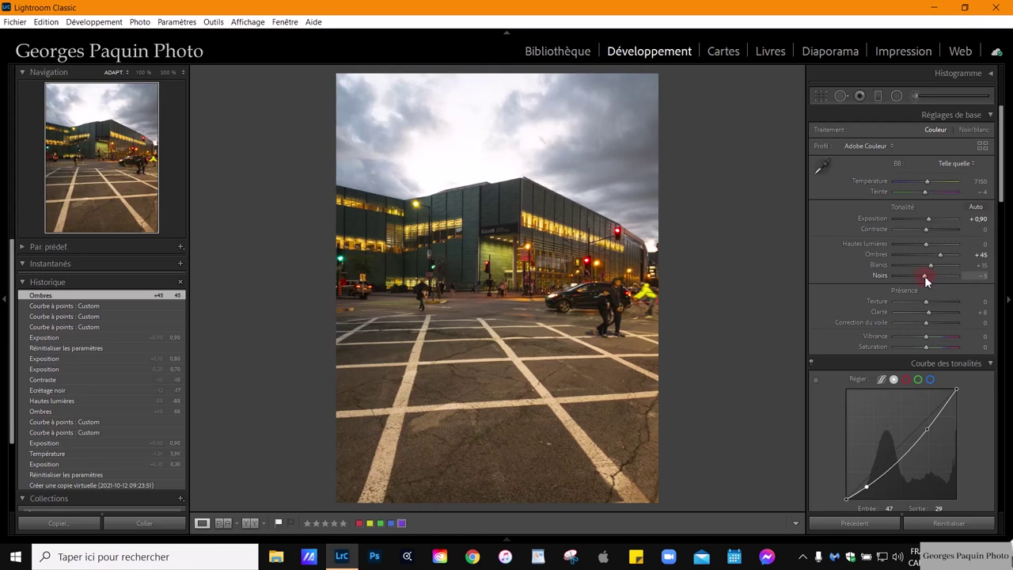
drag(924, 275, 920, 276)
drag(926, 245, 912, 244)
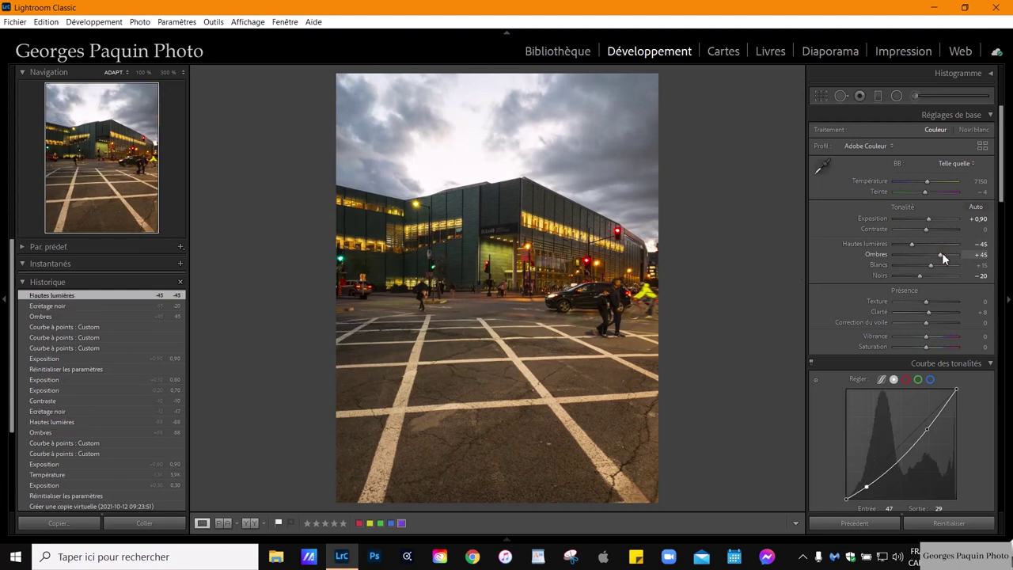
drag(942, 254, 943, 254)
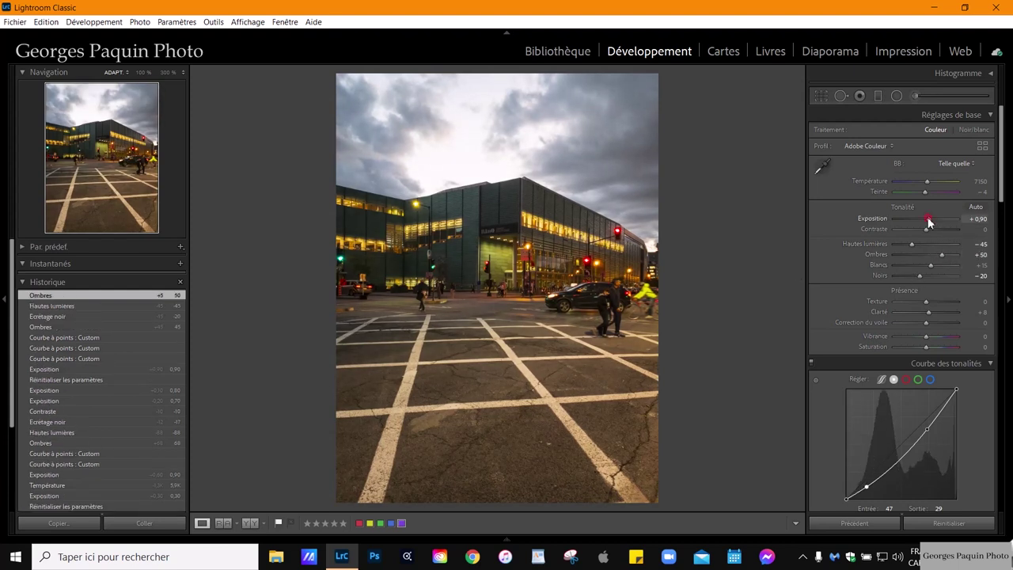
drag(930, 222, 929, 223)
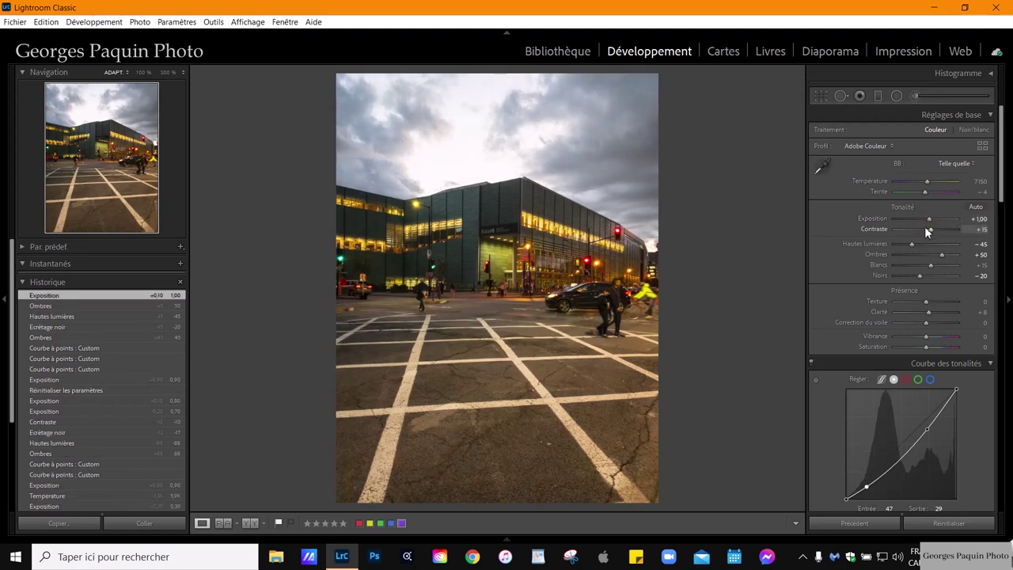
drag(928, 231, 929, 230)
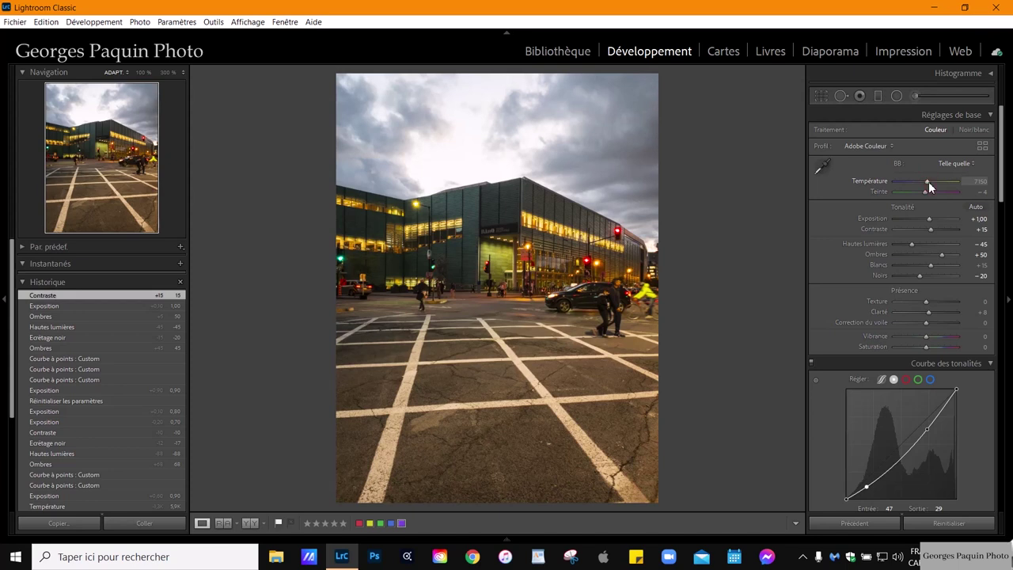
Step: Lower the Basic panel Temperature from 7150 to 5650
scroll(928, 181, down, 3)
scroll(929, 181, down, 3)
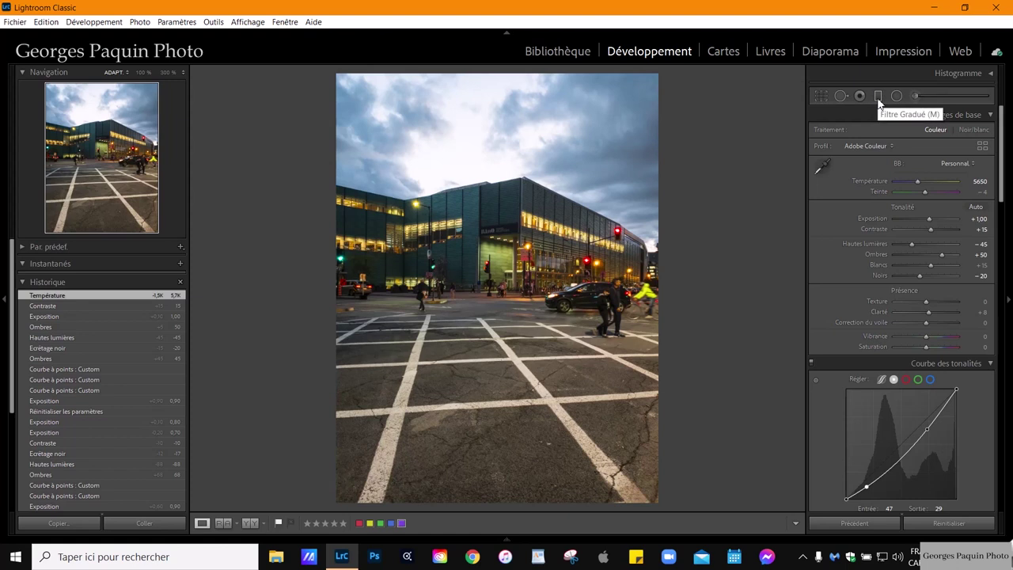
Step: Draw a new graduated filter across the street below the building
click(876, 97)
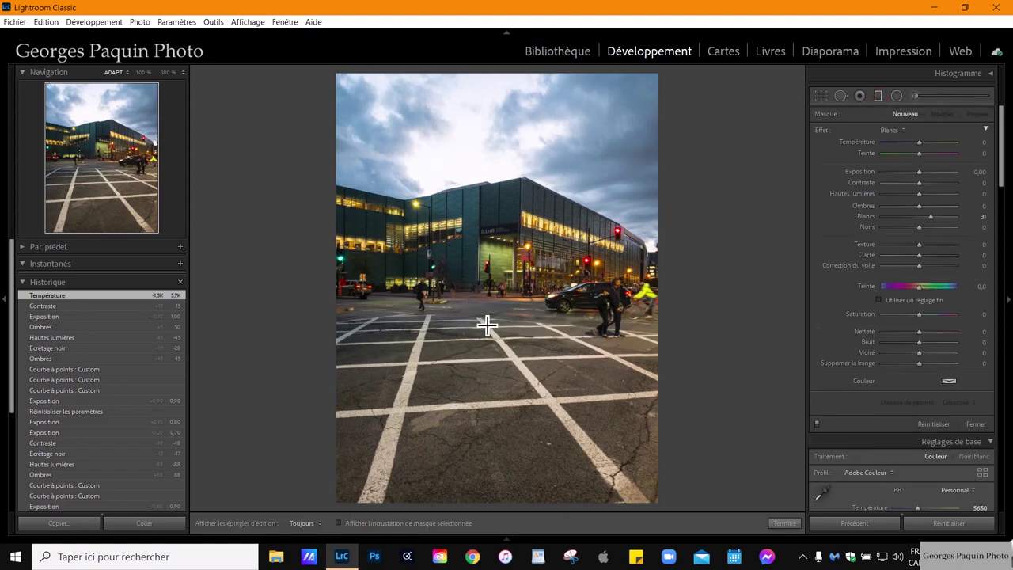
drag(486, 318, 482, 276)
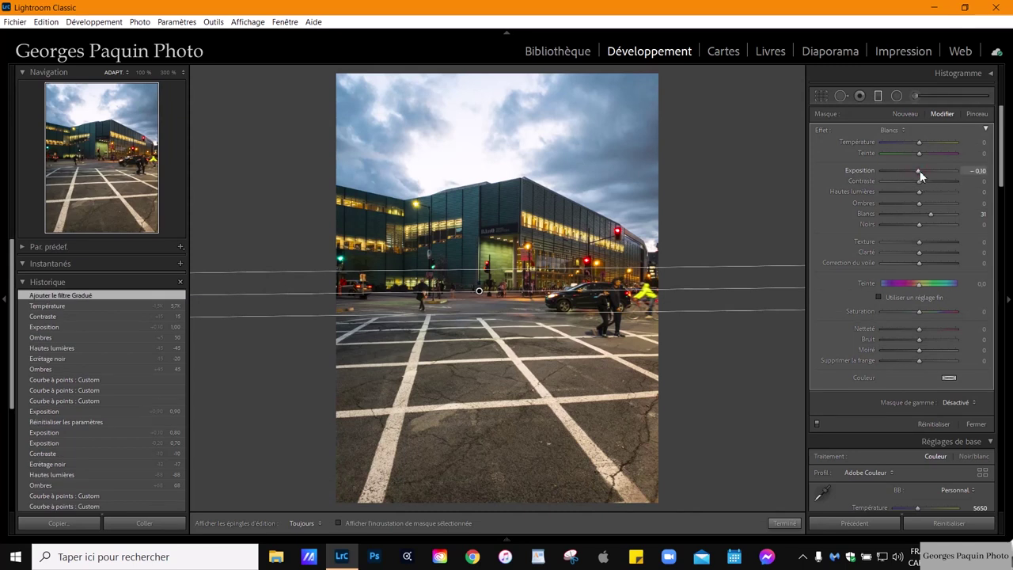
scroll(920, 172, down, 2)
scroll(920, 173, down, 2)
scroll(920, 170, up, 2)
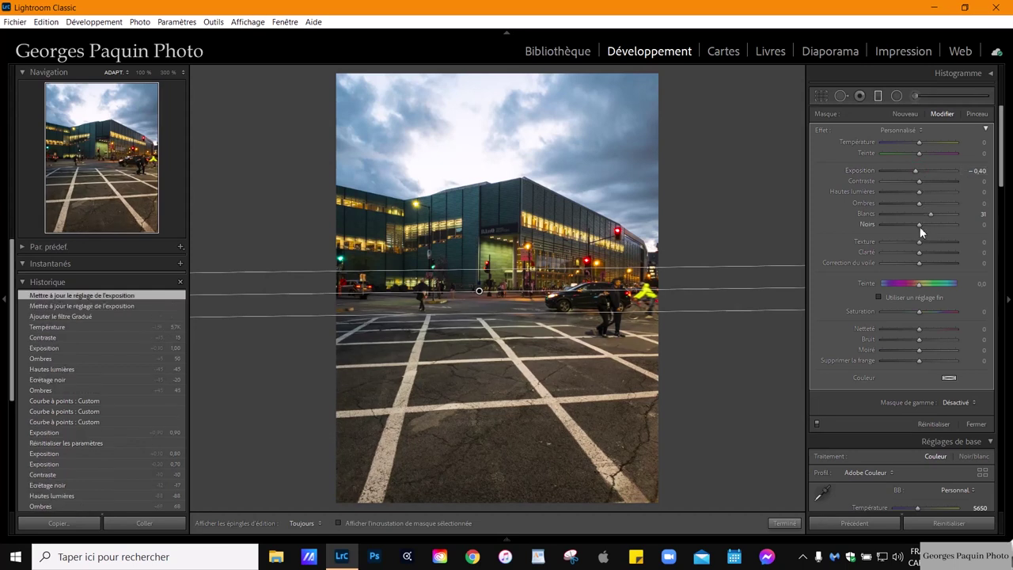
Step: Give the street filter exposure −0.40, shadows 16, whites 37, blacks −30 and temperature −6, slightly lowered
mouse_move(916, 229)
mouse_down()
mouse_move(900, 242)
mouse_move(932, 216)
mouse_up()
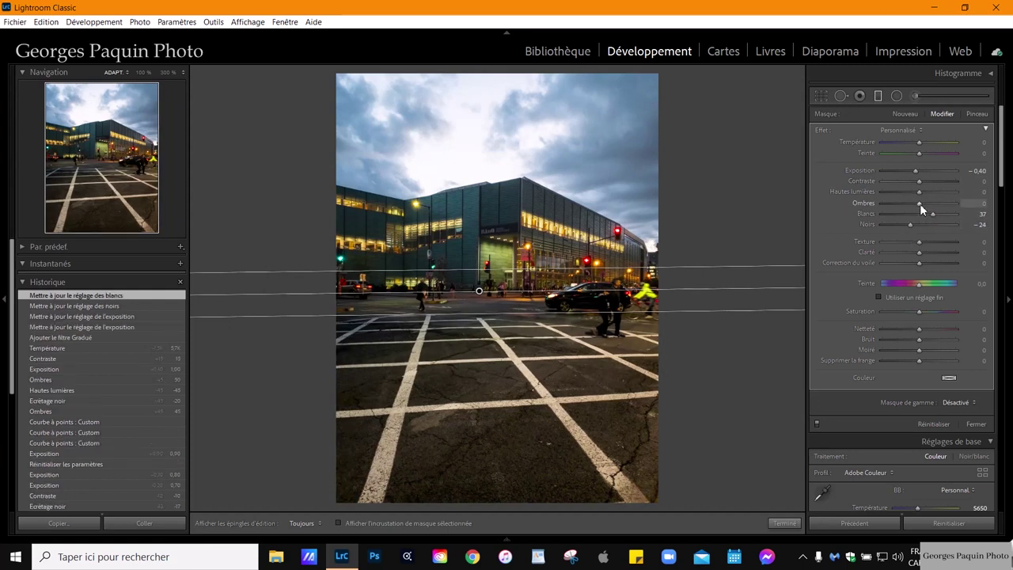
drag(921, 207, 929, 209)
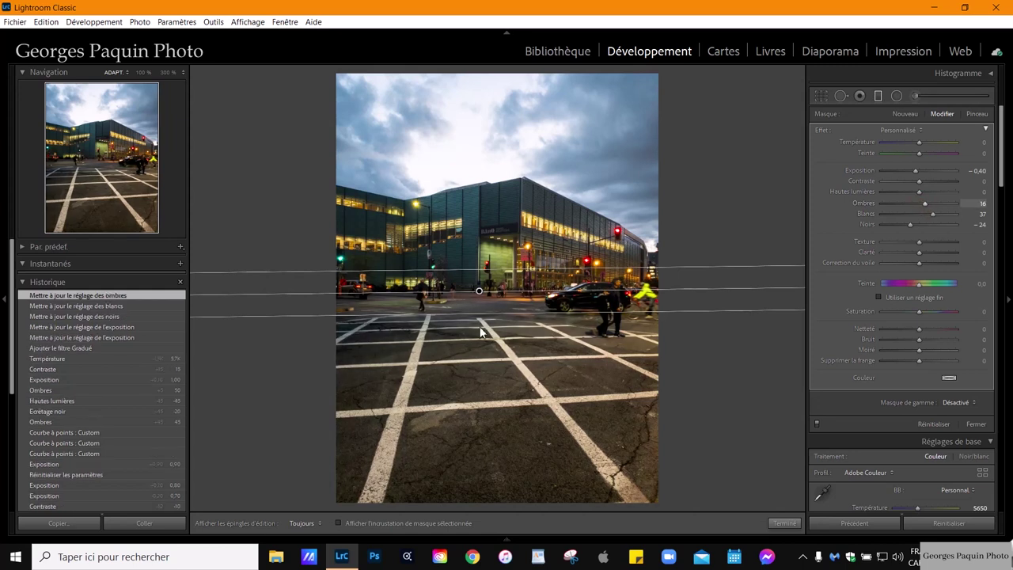
drag(479, 290, 479, 309)
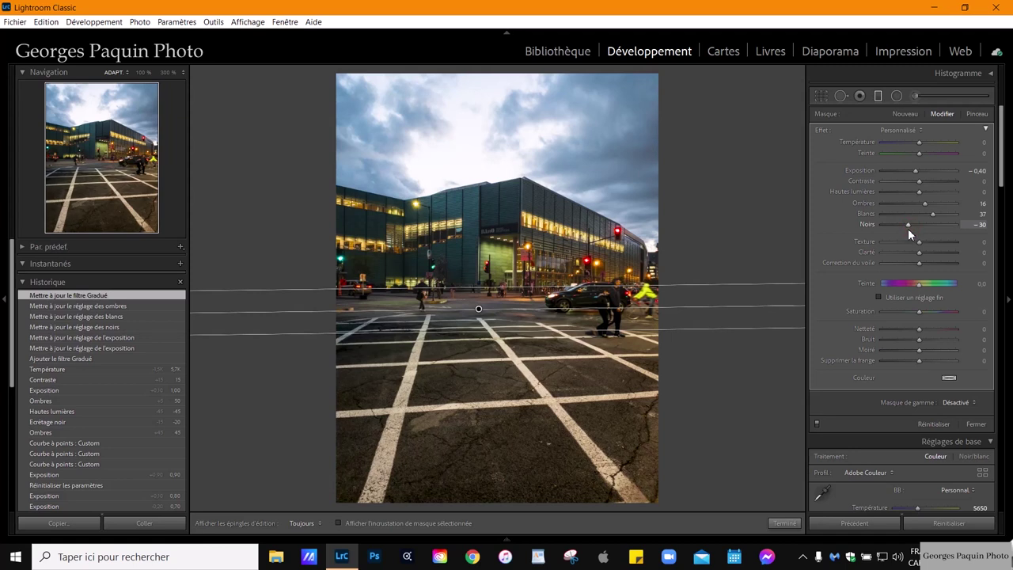
drag(910, 227, 908, 227)
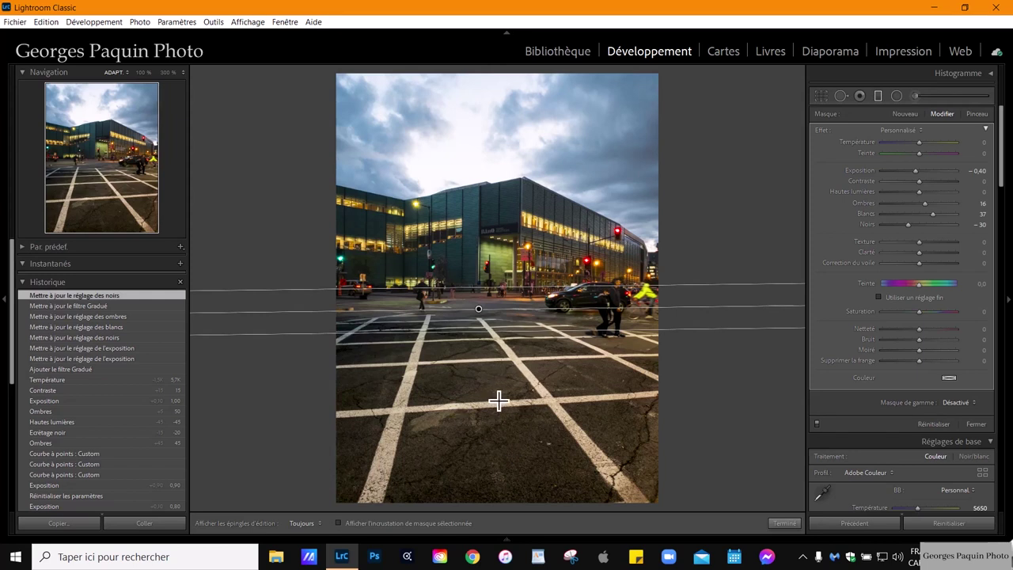
click(918, 142)
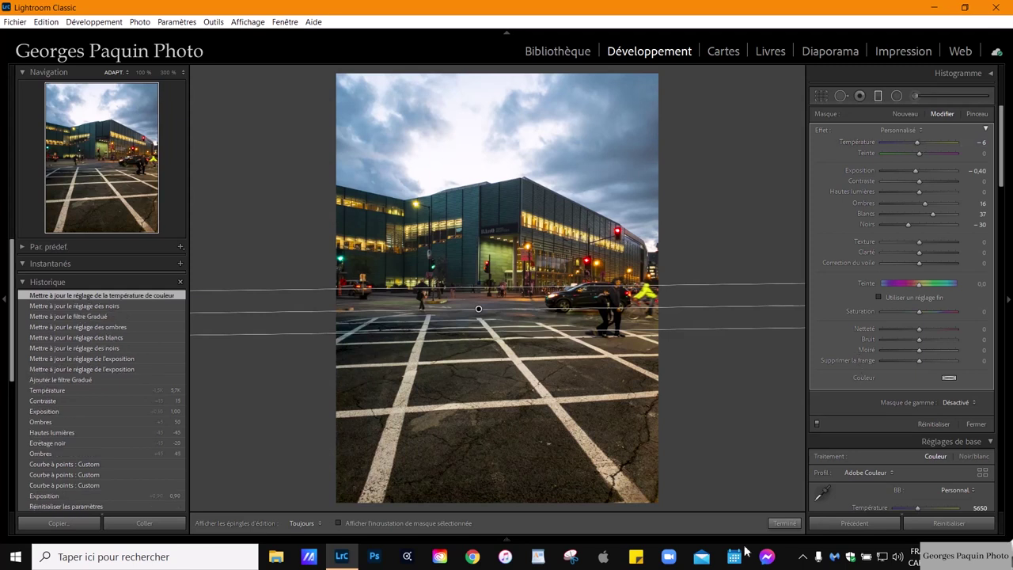
click(784, 523)
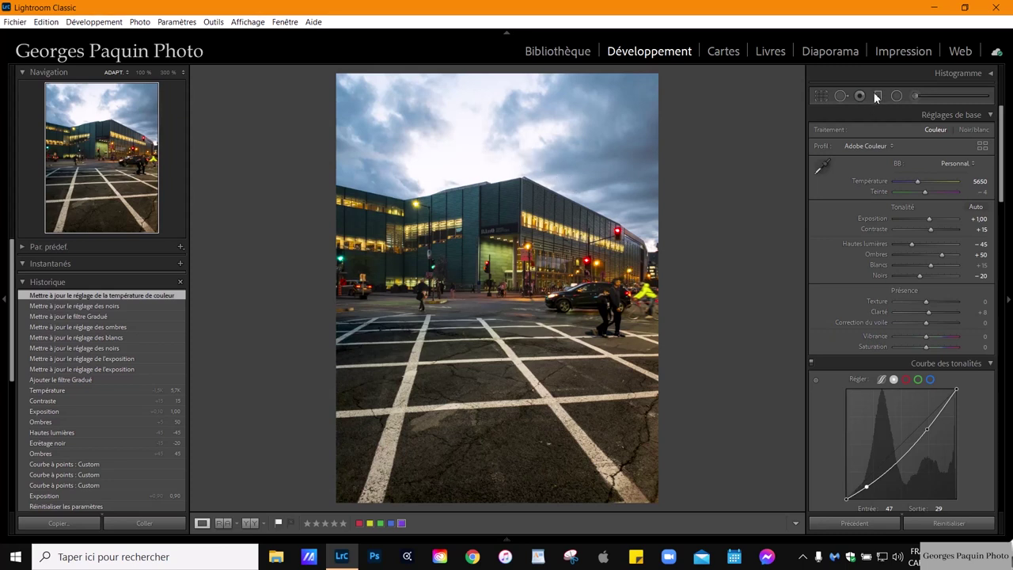
Step: Start a second graduated filter using the Exposure effect at −0.46
click(877, 96)
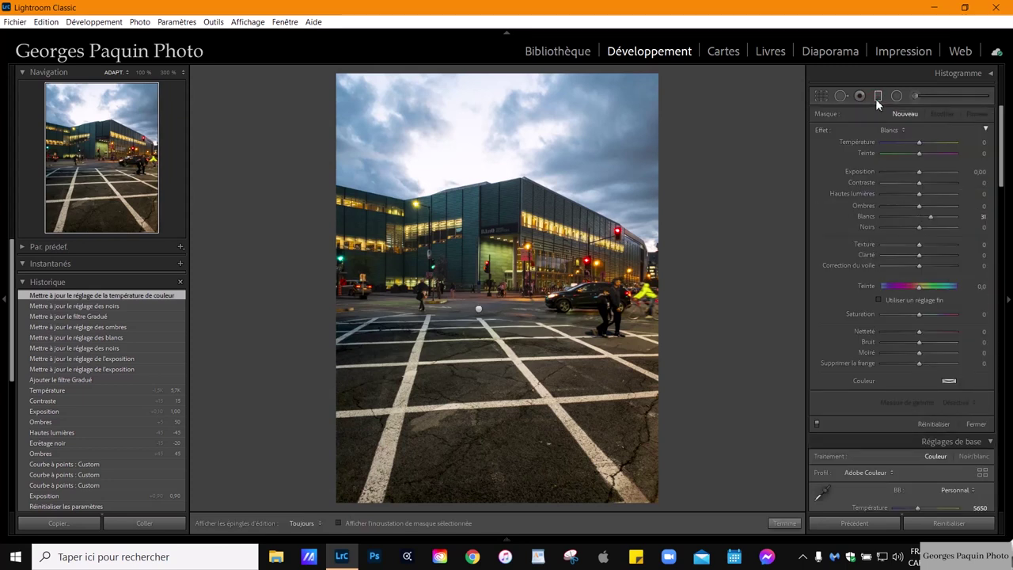
click(894, 130)
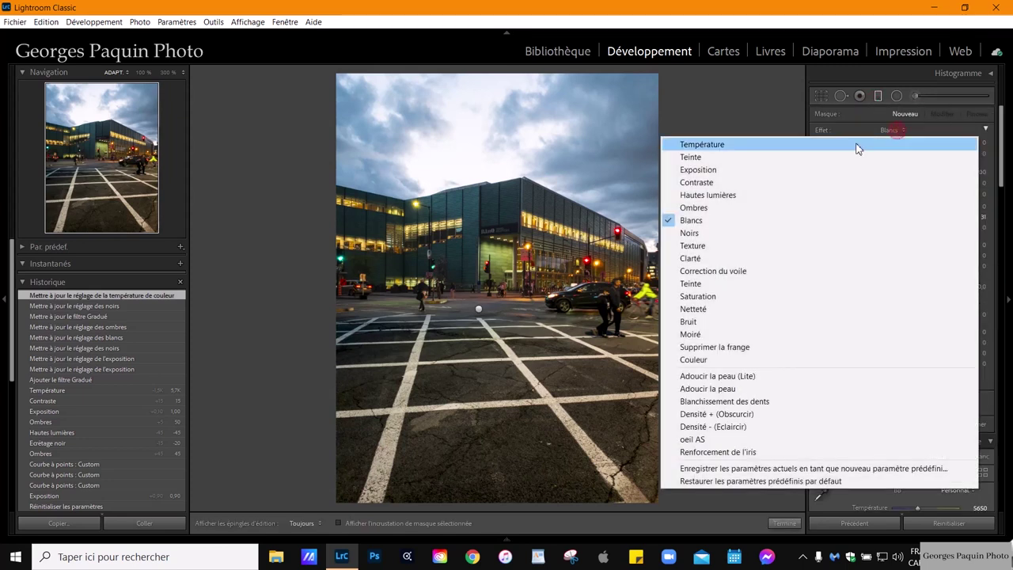
click(705, 169)
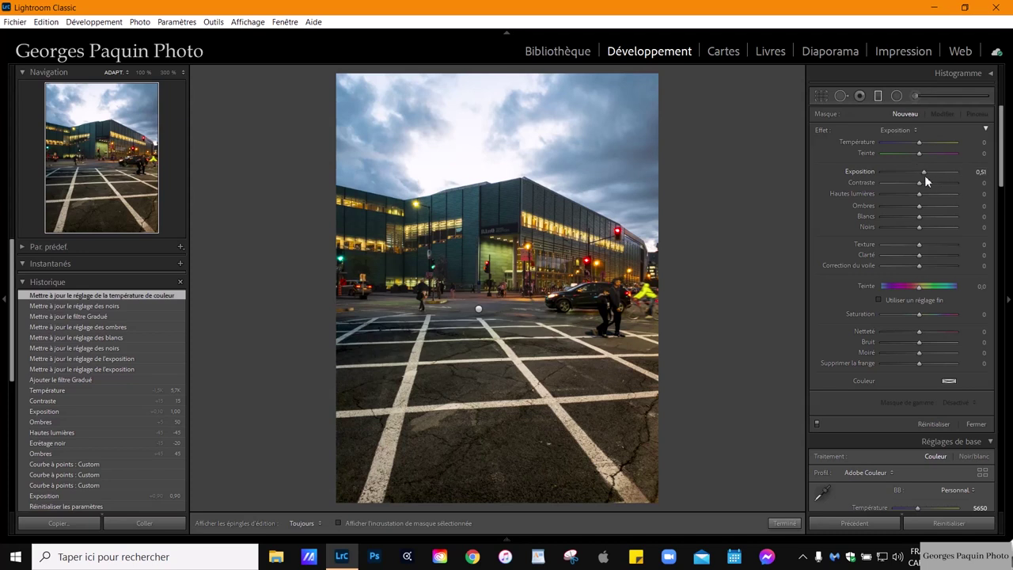
drag(925, 173, 916, 174)
Step: Drag the gradient down from the sky, widen and angle it to the roofline, and show the mask overlay
mouse_move(494, 192)
mouse_down()
mouse_move(486, 273)
mouse_move(495, 242)
mouse_up()
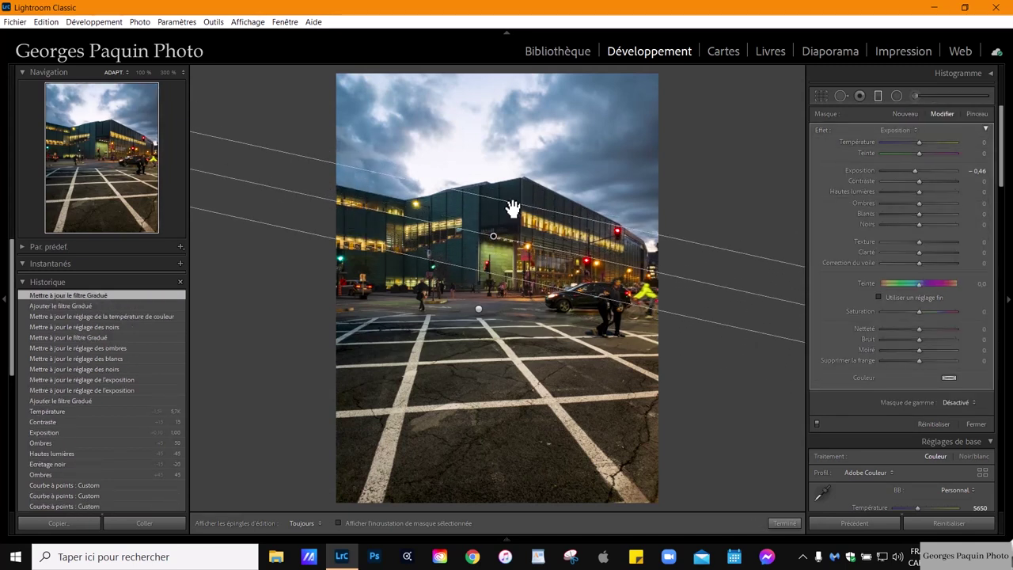
drag(512, 203, 511, 180)
drag(497, 232, 484, 263)
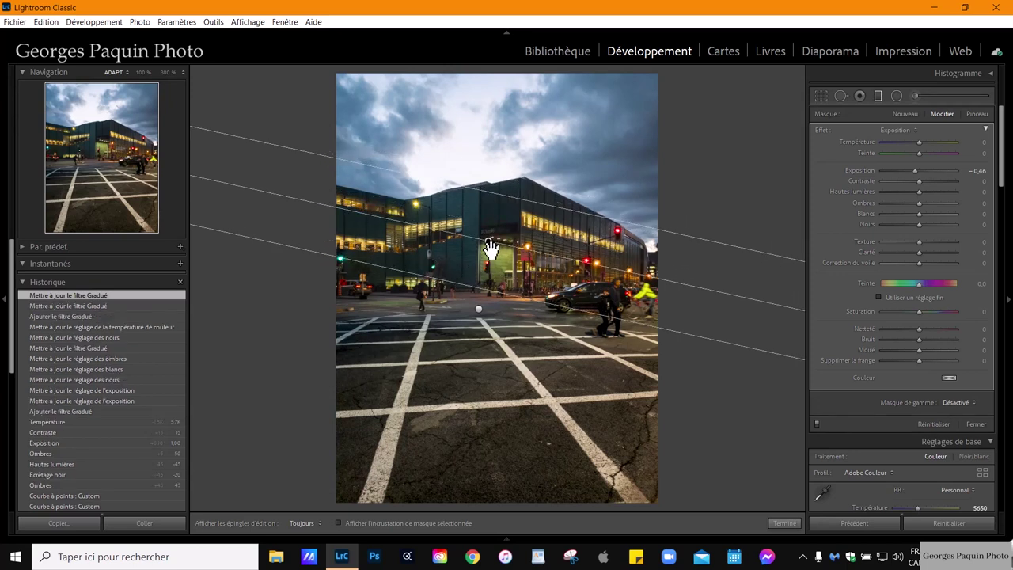
click(402, 524)
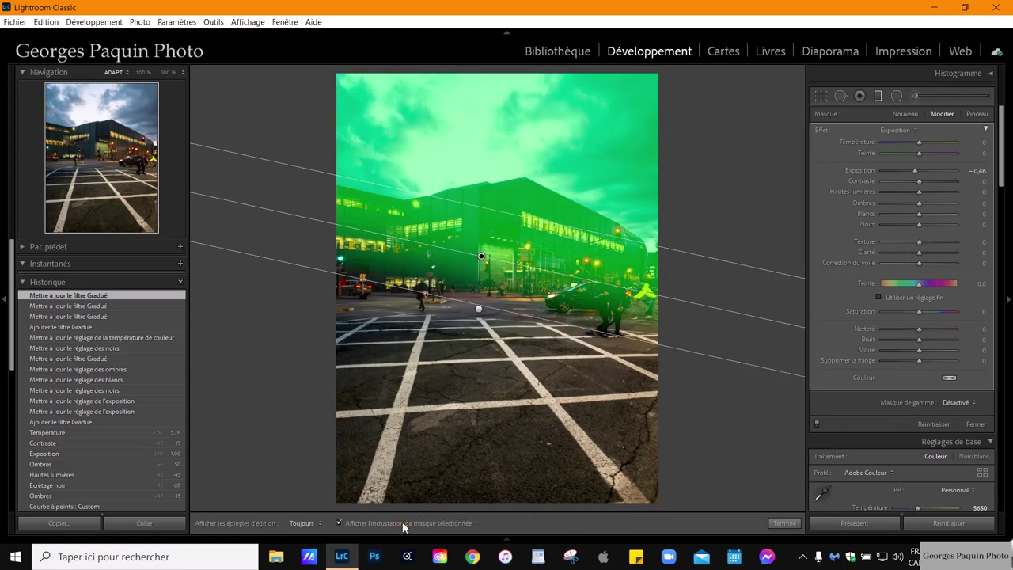
Step: Nudge the sky filter's pin slightly upward on the building
click(525, 219)
drag(486, 260, 487, 236)
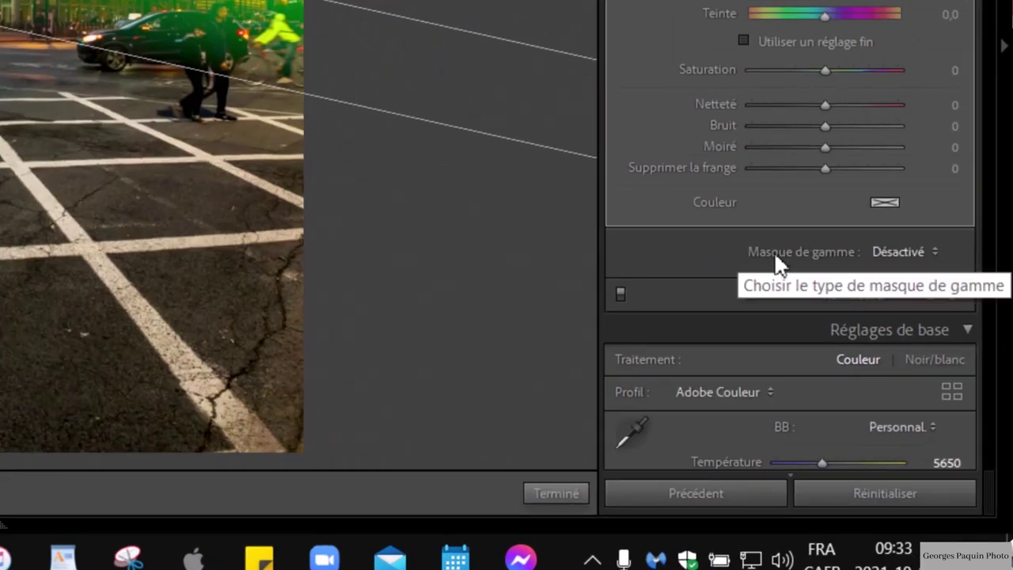
Step: Add a Luminance range mask to the sky filter and preview it in greyscale
click(938, 260)
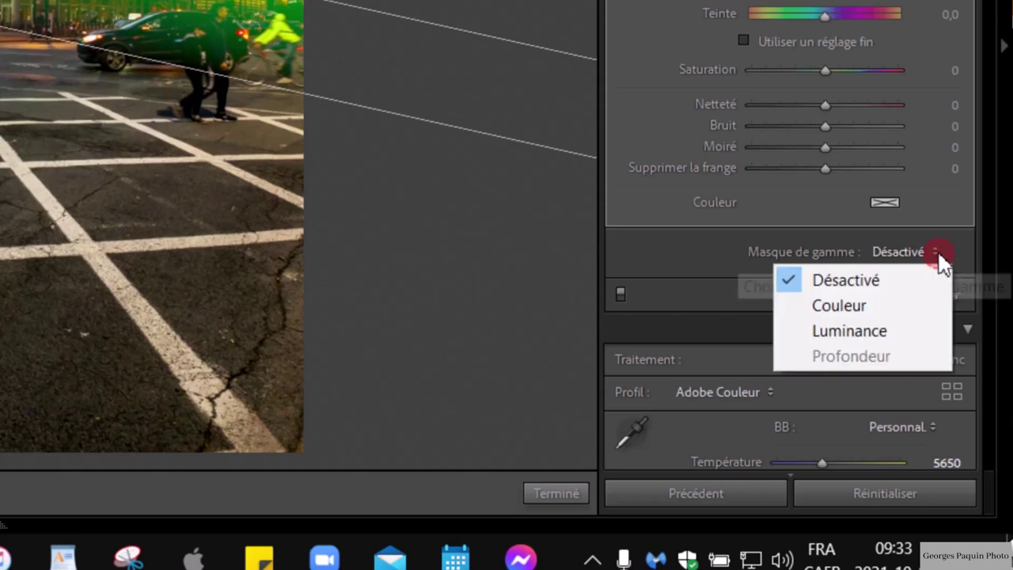
click(866, 334)
scroll(865, 333, down, 3)
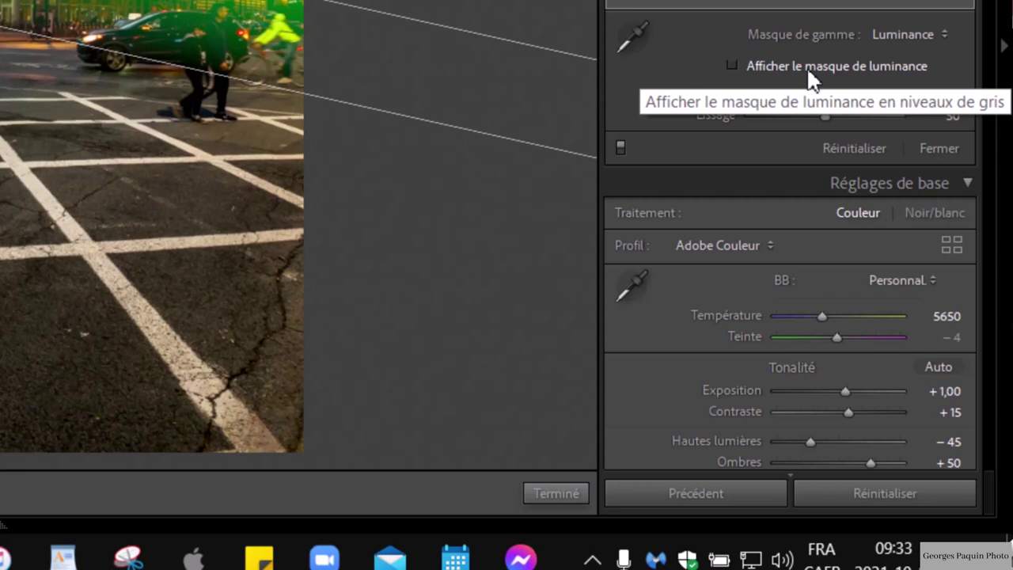
click(733, 64)
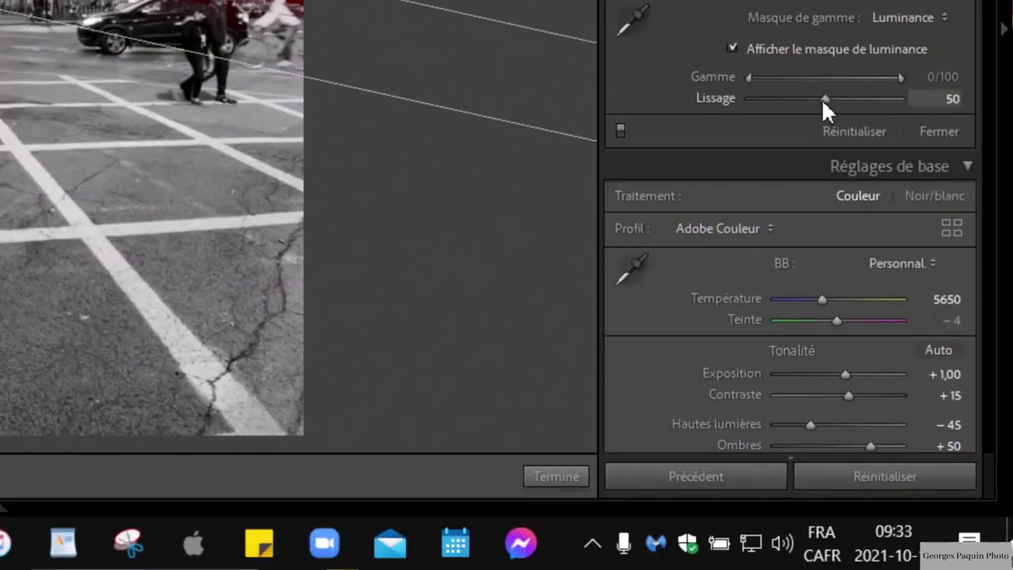
drag(822, 99, 753, 117)
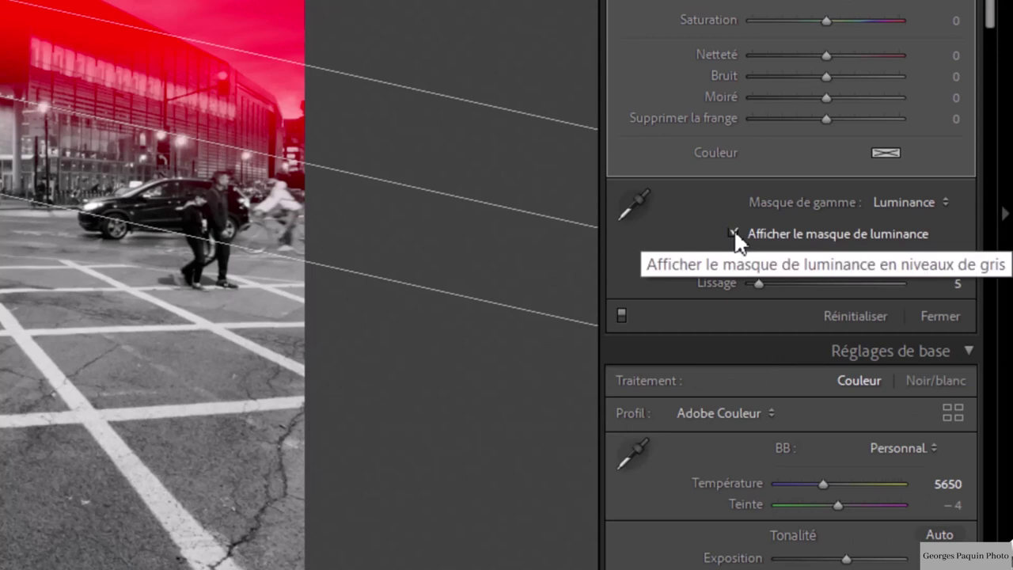
click(732, 233)
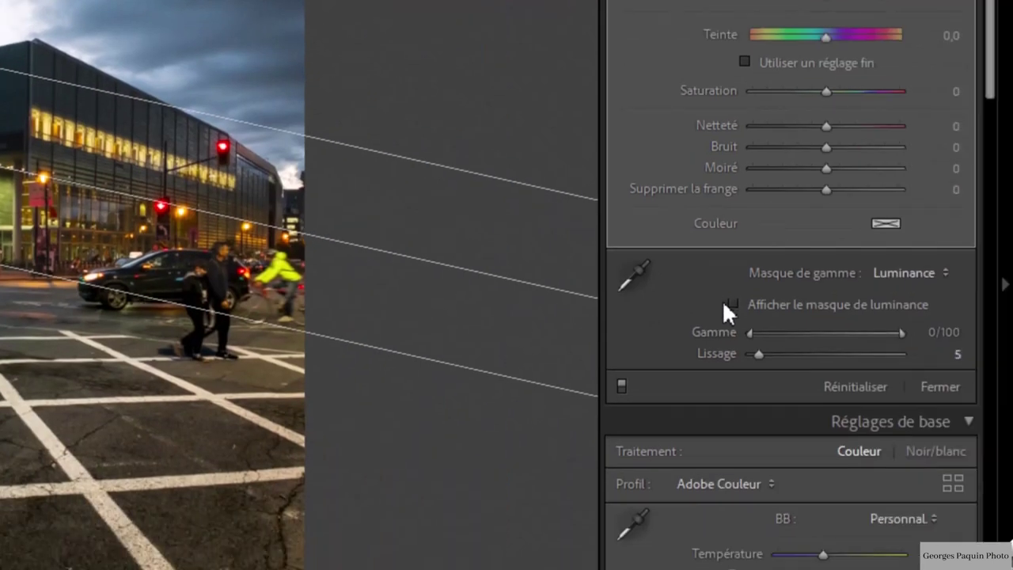
Step: Show the mask overlay and set the luminance range to 59/100 with smoothness 18
click(734, 304)
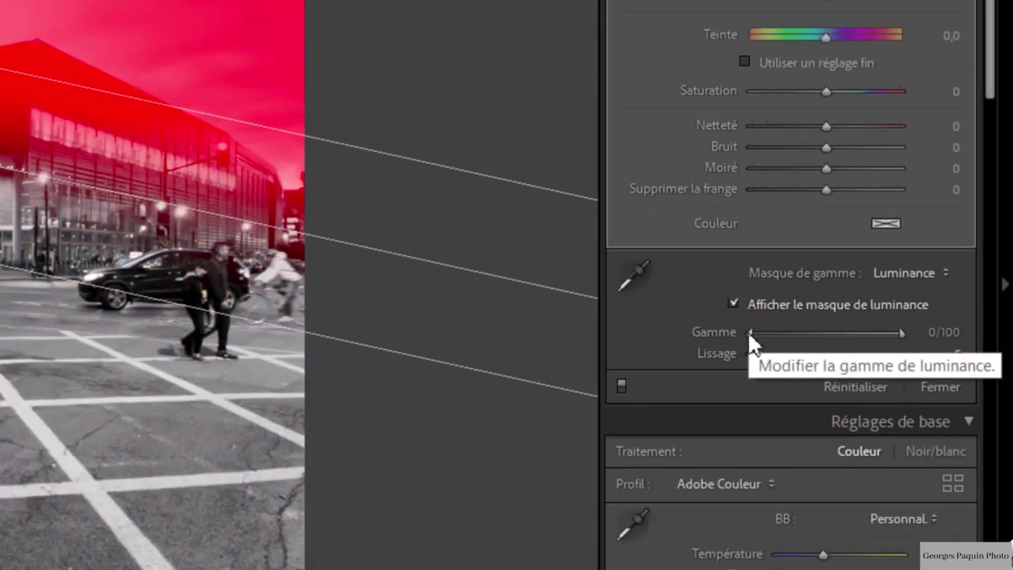
drag(749, 332, 755, 336)
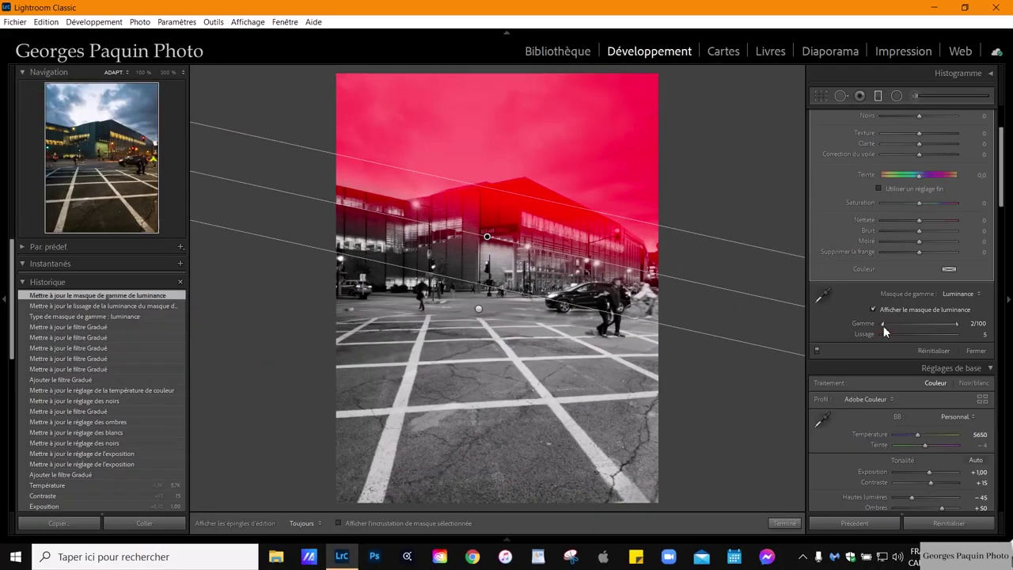
mouse_move(753, 335)
mouse_down()
mouse_move(893, 327)
mouse_move(922, 336)
mouse_up()
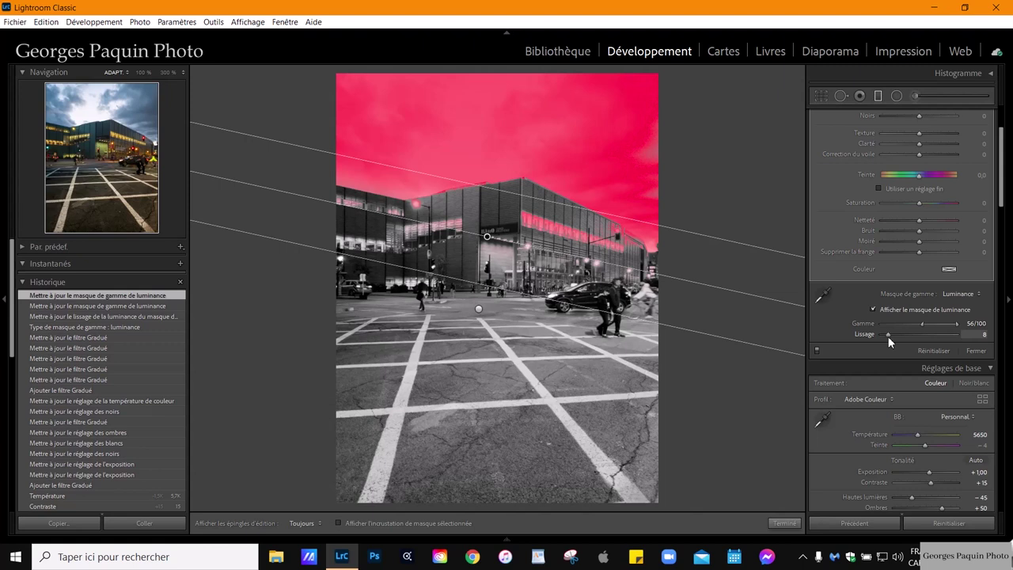
drag(888, 337, 901, 340)
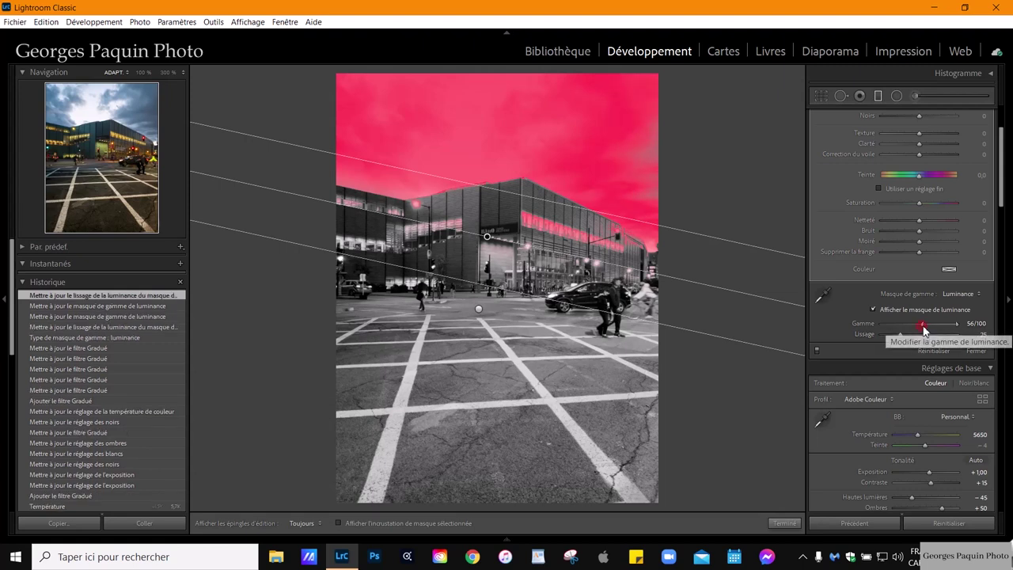
drag(922, 326, 925, 326)
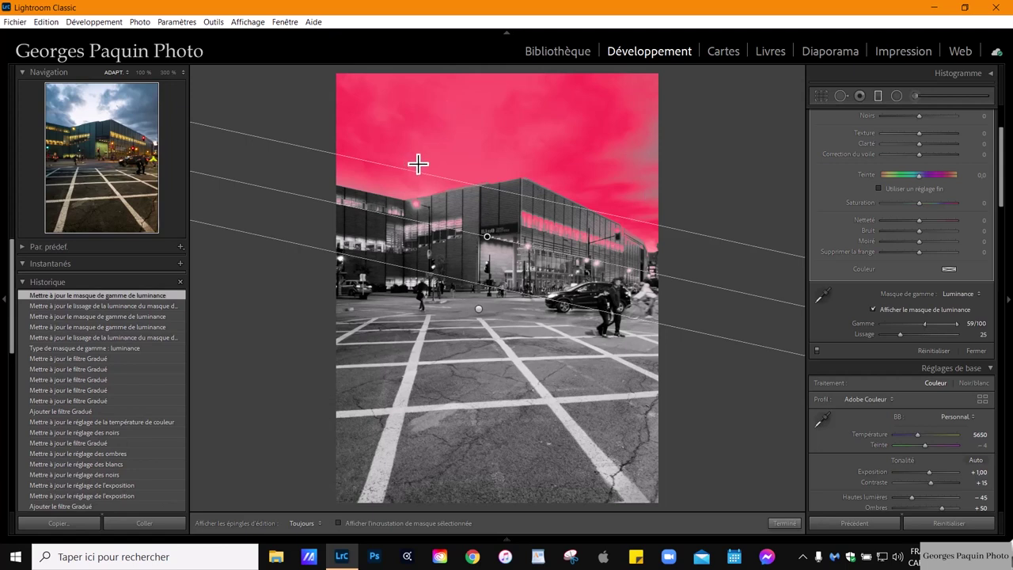
drag(900, 335, 896, 335)
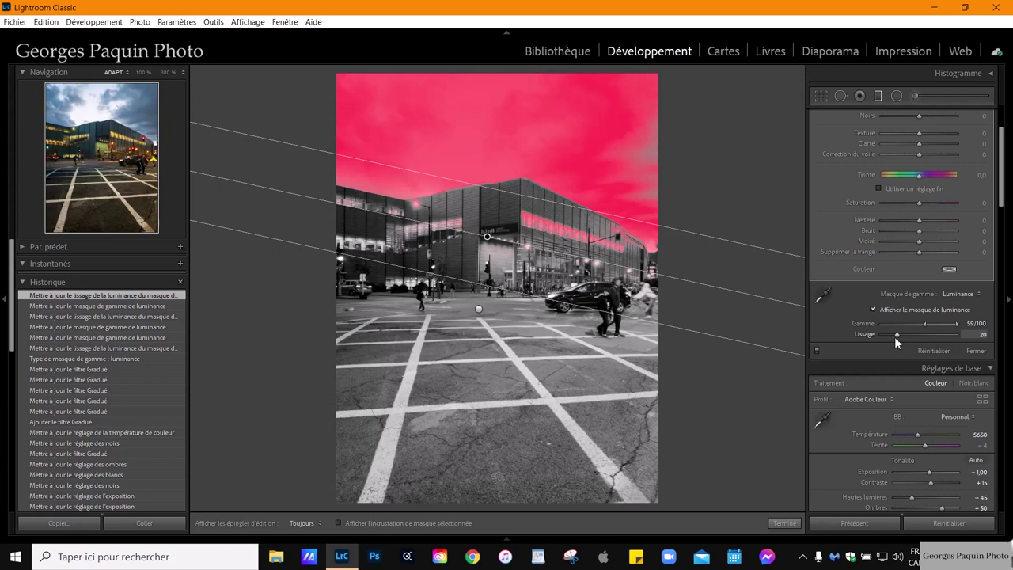
drag(897, 334, 896, 338)
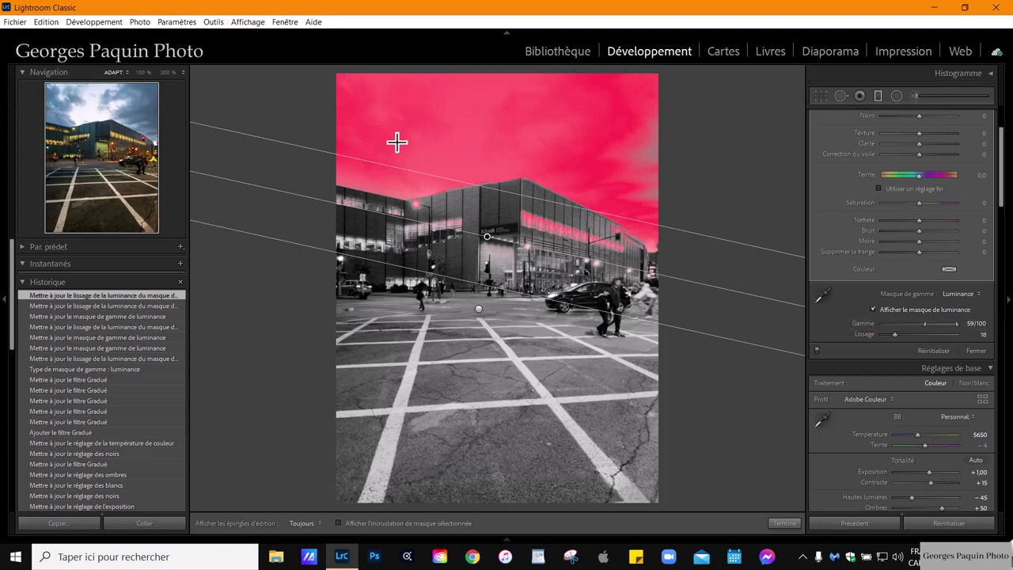
Step: Hide the luminance mask and set the sky filter's exposure to −0.66
click(873, 308)
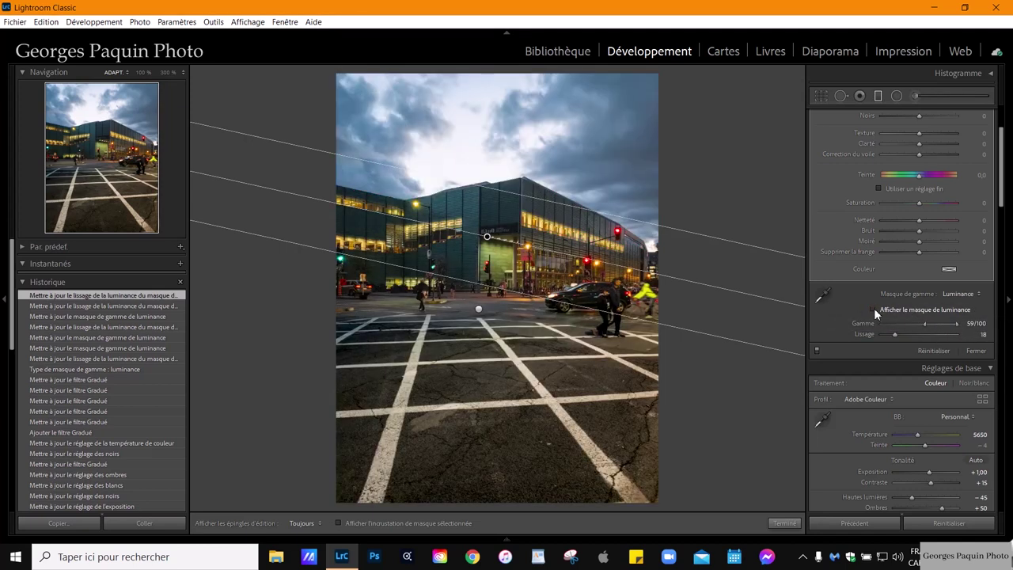
scroll(874, 308, up, 3)
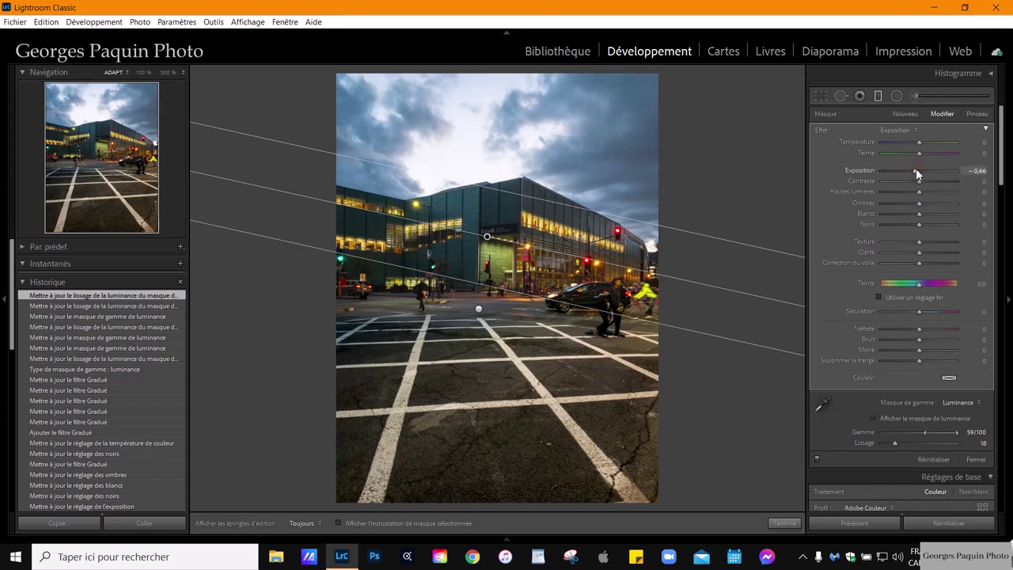
drag(916, 169, 913, 169)
key(Up)
key(Up)
key(Down)
key(Down)
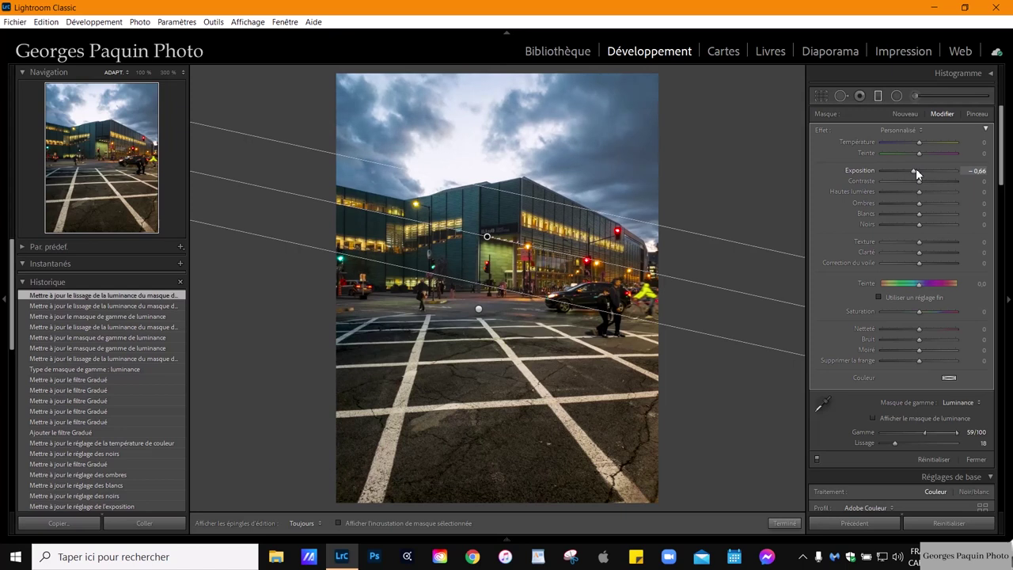
Step: Set sky filter blacks −30, highlights −14, clarity 20, temperature 20, saturation −17, and finish the filter
mouse_move(918, 224)
mouse_down()
mouse_move(906, 233)
mouse_move(932, 208)
mouse_up()
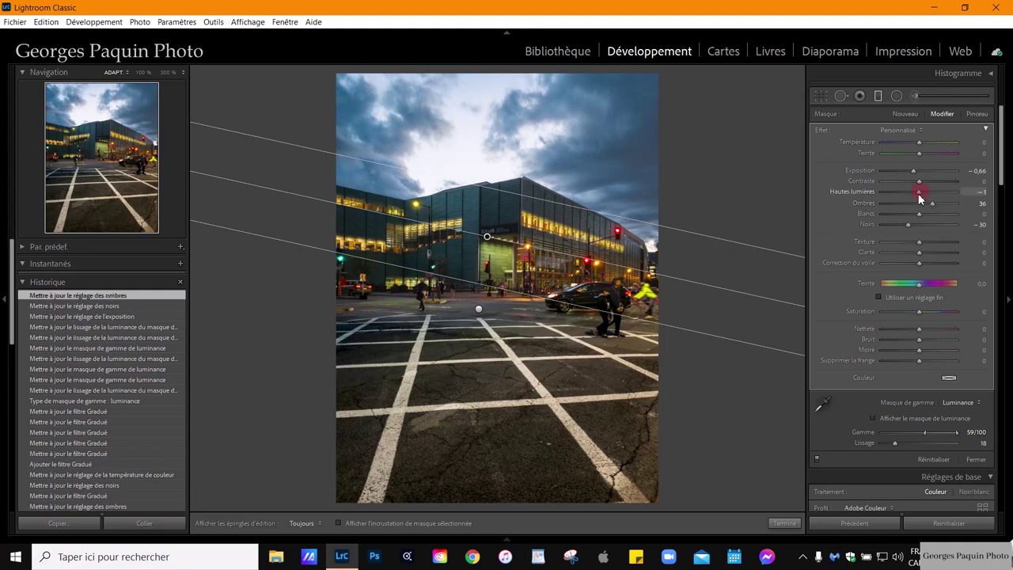
drag(904, 205, 914, 202)
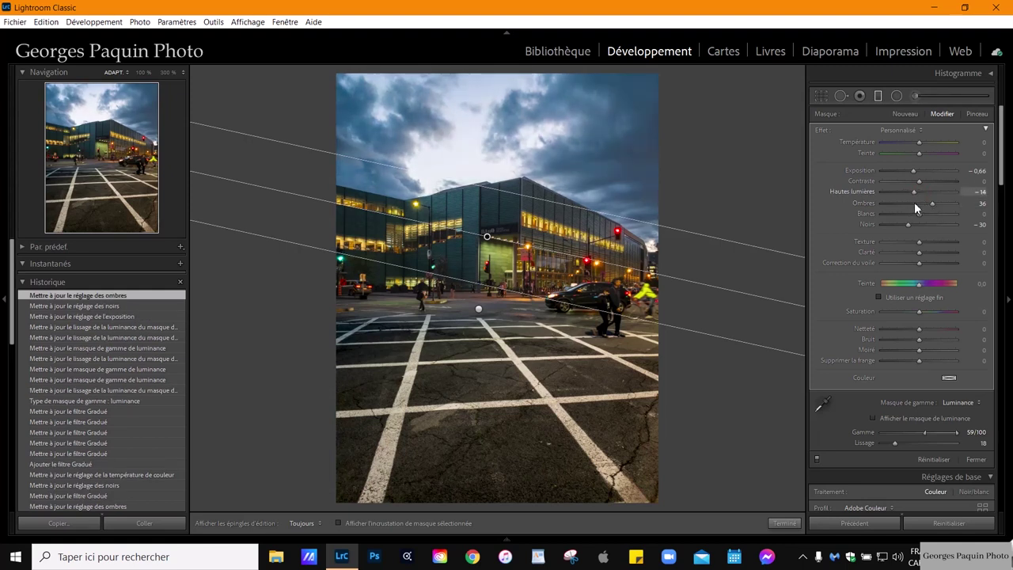
drag(918, 252, 925, 252)
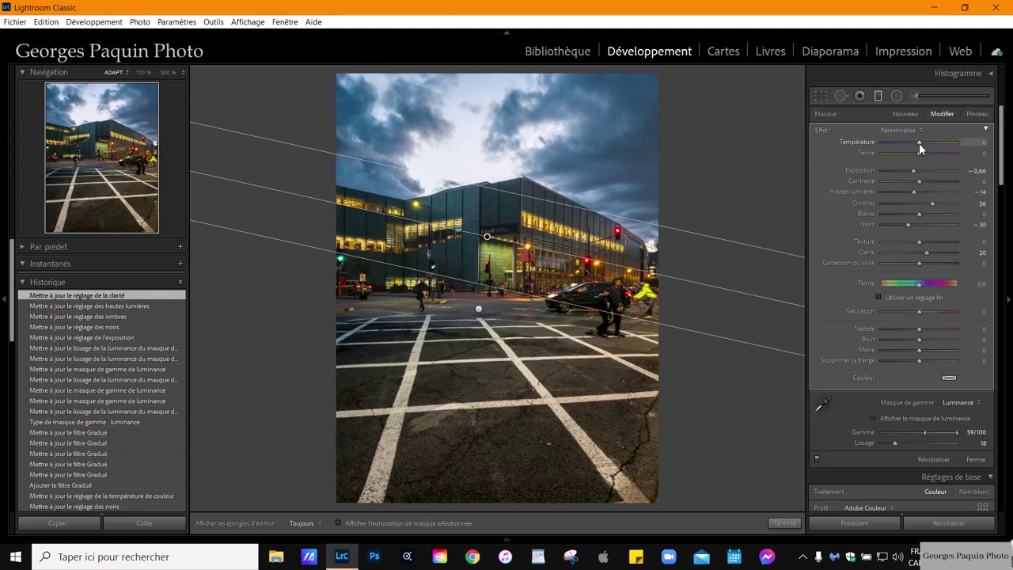
drag(918, 143, 926, 146)
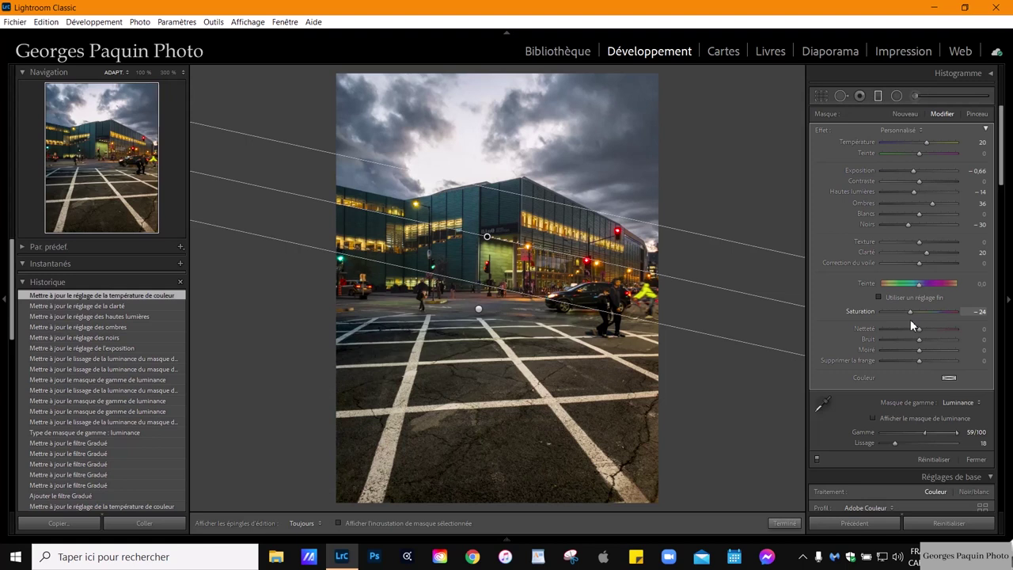
drag(910, 320, 912, 320)
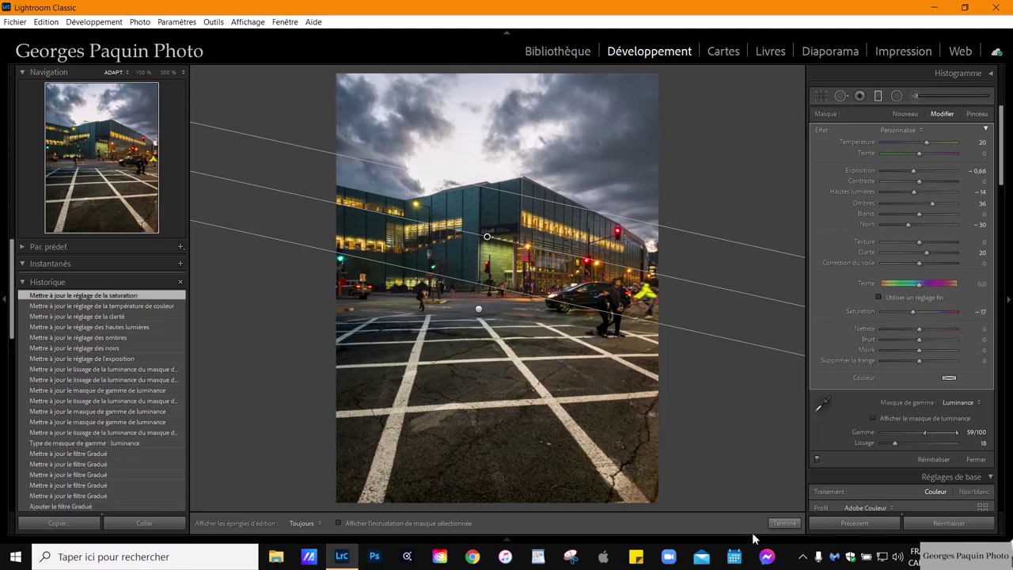
click(783, 523)
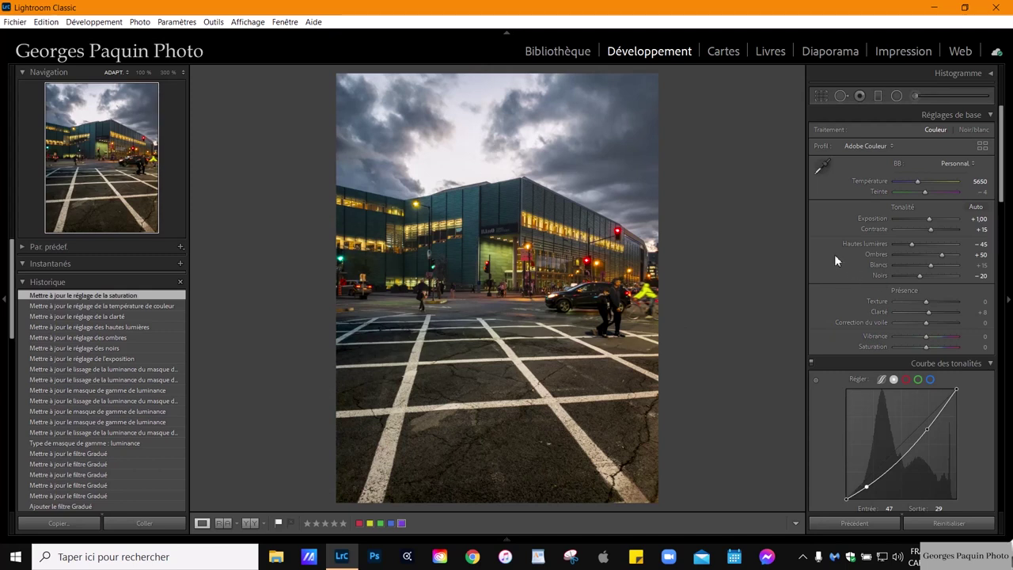
Step: Scroll the Develop panel down past Tone Curve and HSL to Color Grading
scroll(834, 255, down, 5)
scroll(835, 255, down, 5)
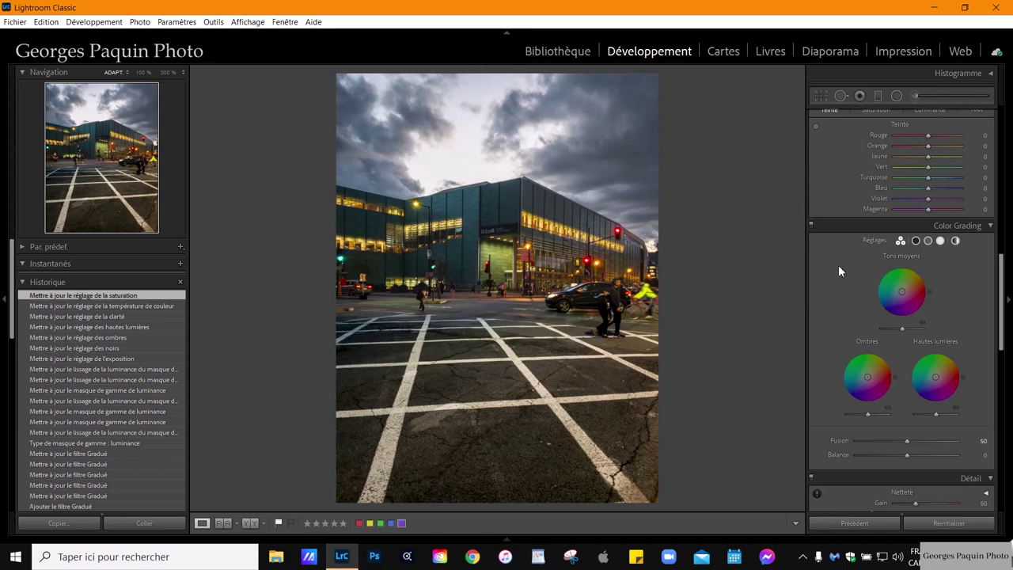
Step: Tint the shadows blue at hue 219 and darken their luminance to −11
click(915, 241)
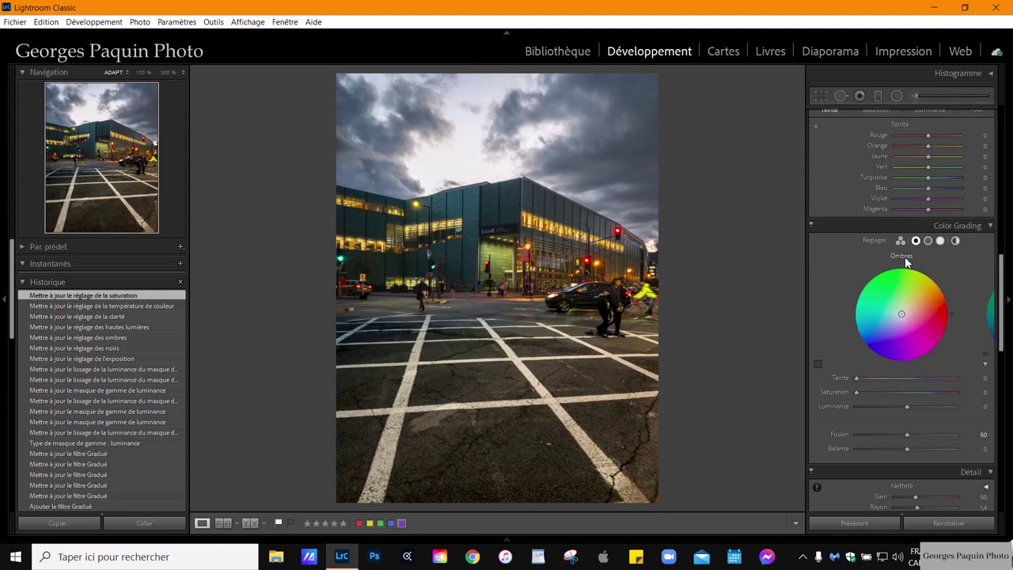
mouse_move(901, 314)
mouse_down()
mouse_move(848, 352)
mouse_move(861, 345)
mouse_up()
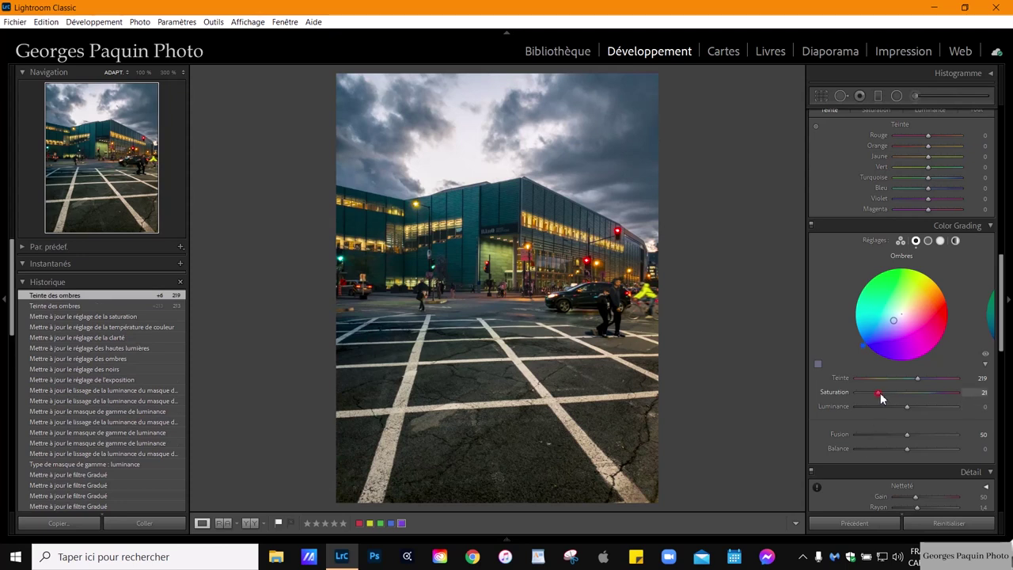
drag(877, 392, 889, 392)
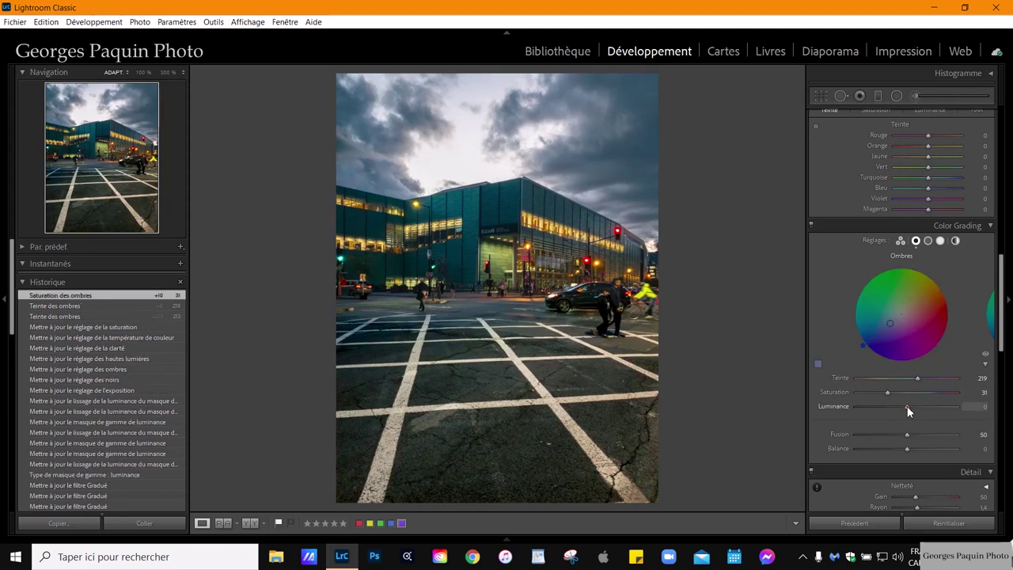
drag(907, 407, 901, 406)
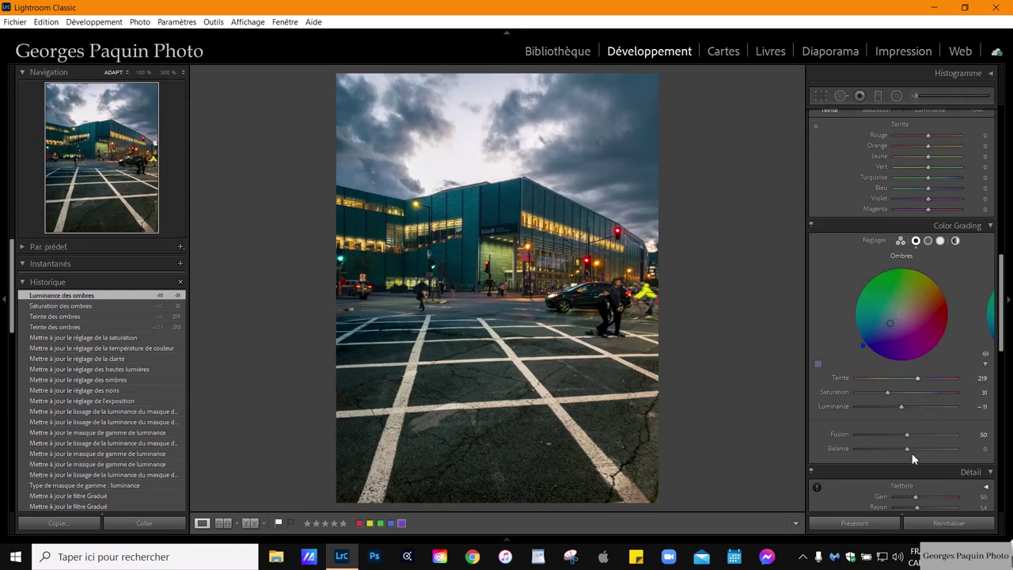
Step: Set midtones to hue 173, saturation 9, blending 70, balance −24, and shadow saturation to 24
click(927, 240)
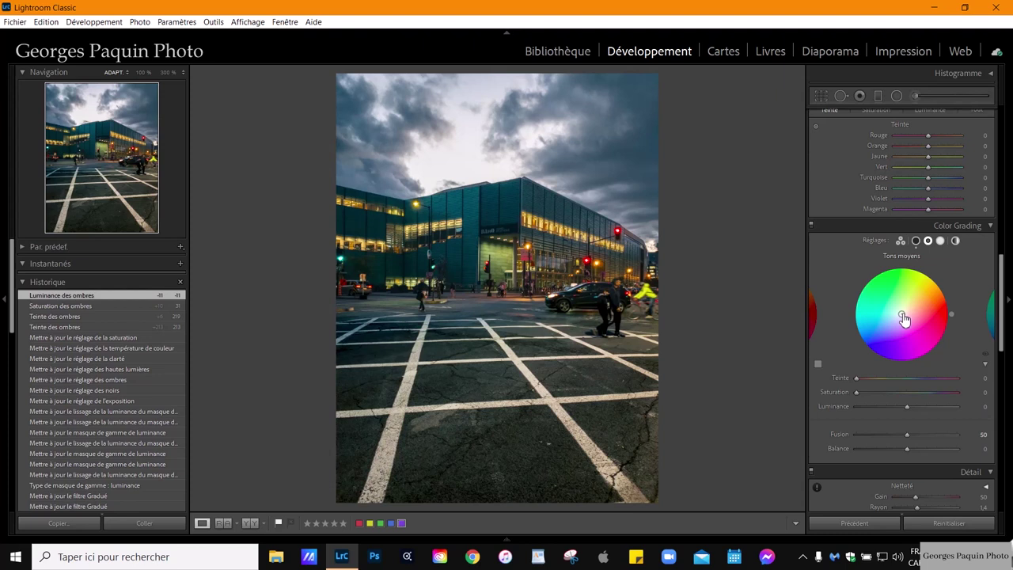
drag(900, 330, 899, 313)
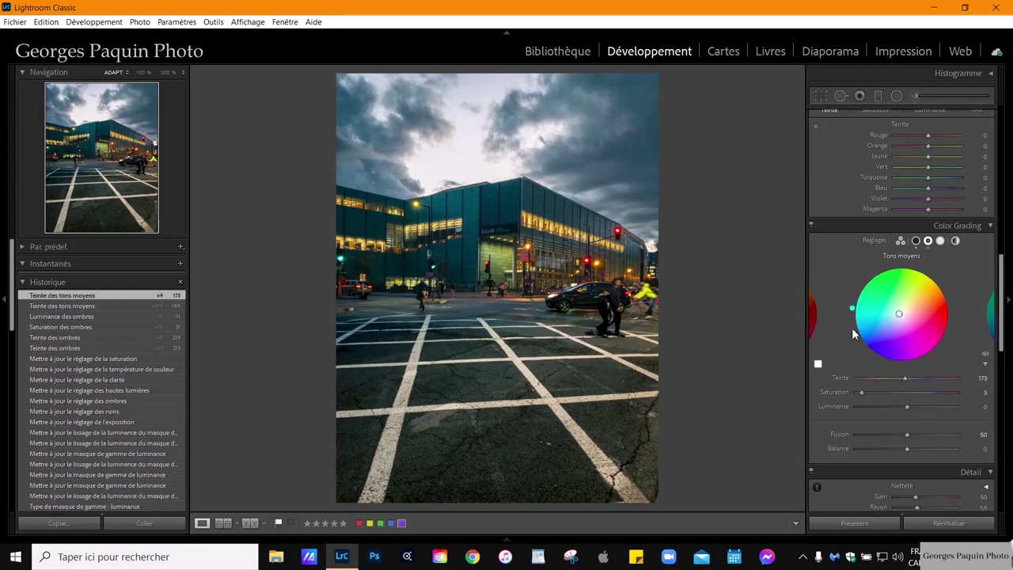
drag(861, 393, 920, 407)
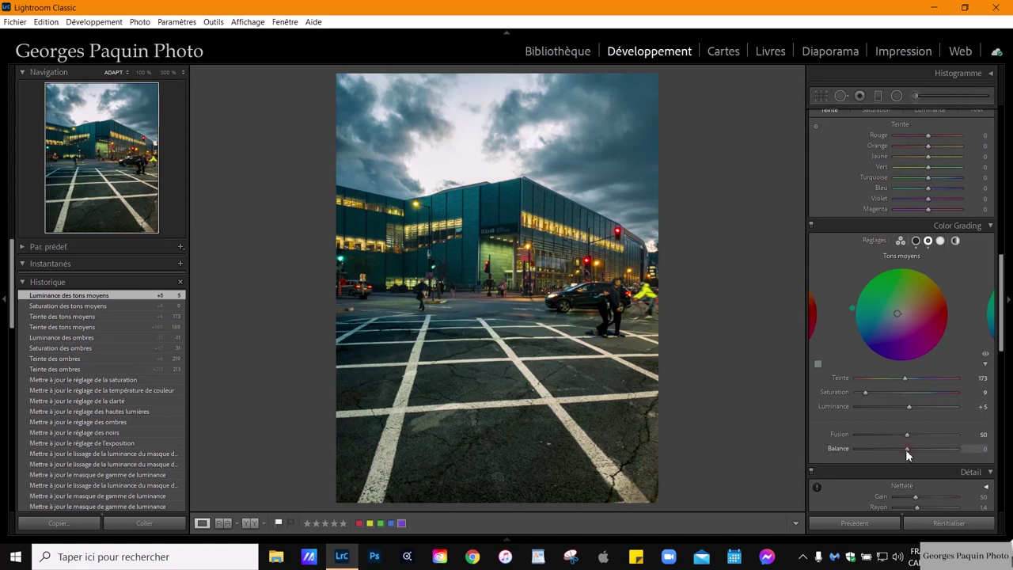
mouse_move(907, 449)
mouse_down()
mouse_move(886, 469)
mouse_move(893, 461)
mouse_up()
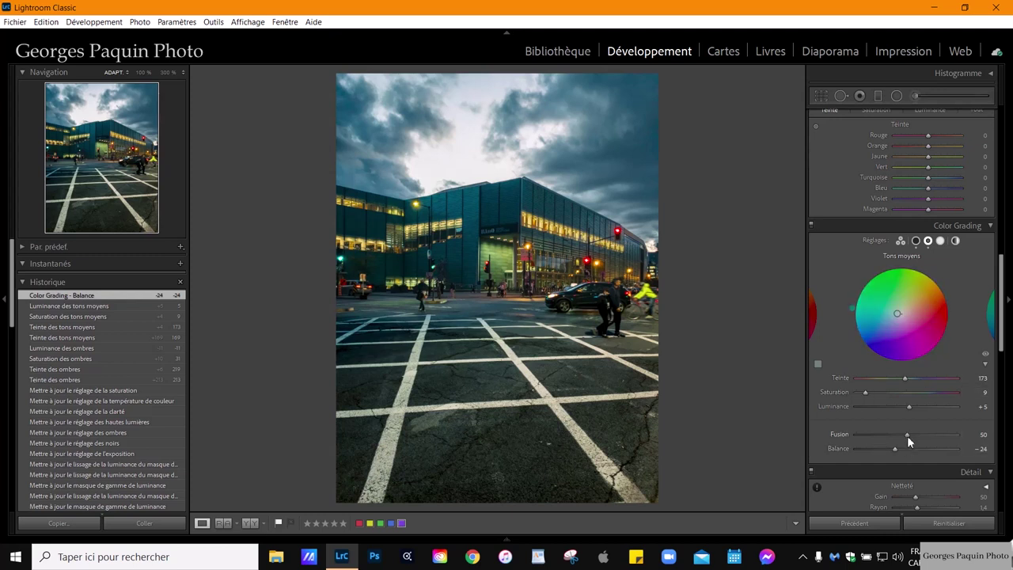
drag(907, 433, 926, 435)
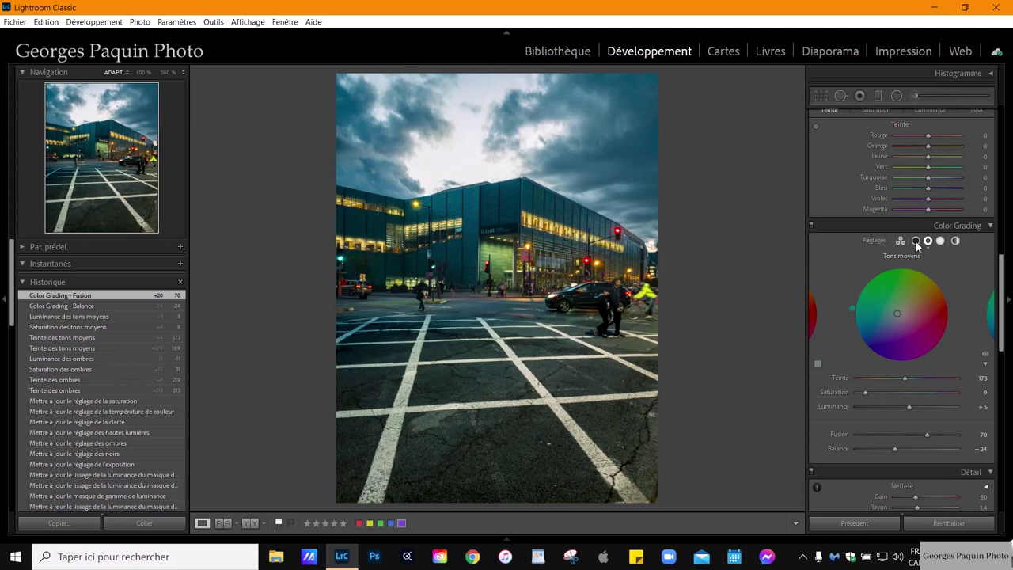
click(915, 240)
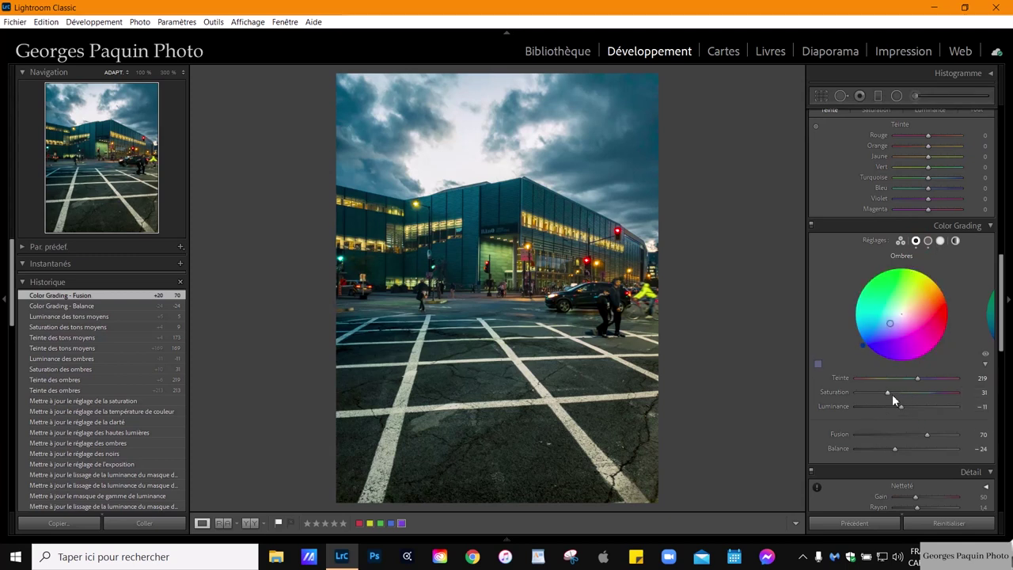
drag(888, 394, 880, 393)
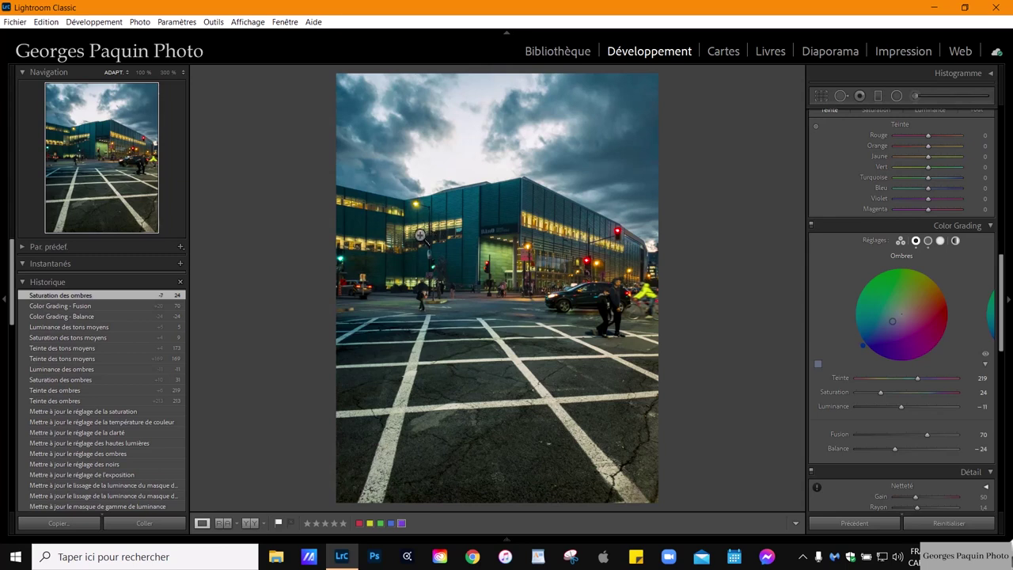
Step: Zoom in on the lit windows and set the Adjustment Brush effect to Saturation
click(420, 235)
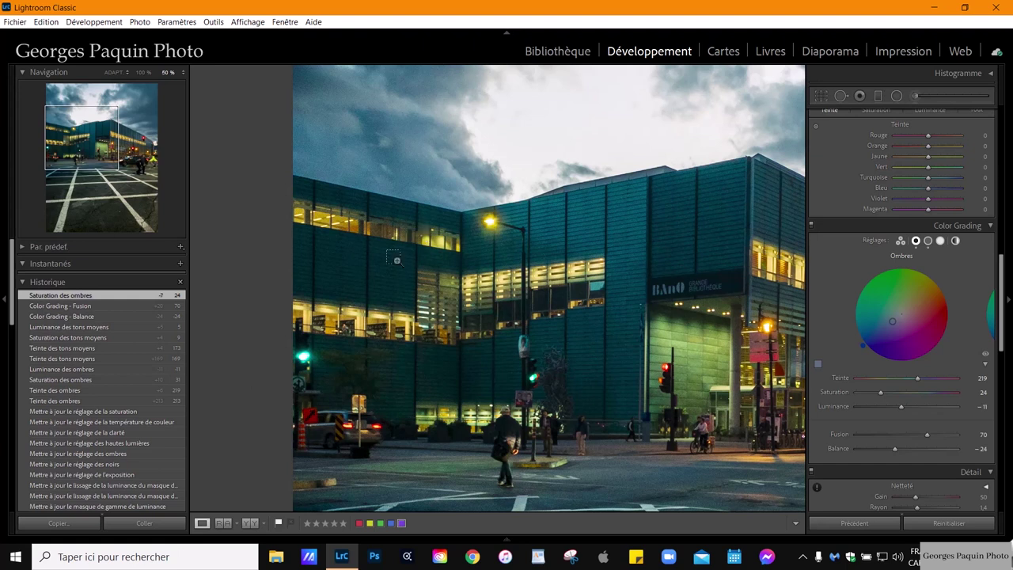
key(ctrl+equal)
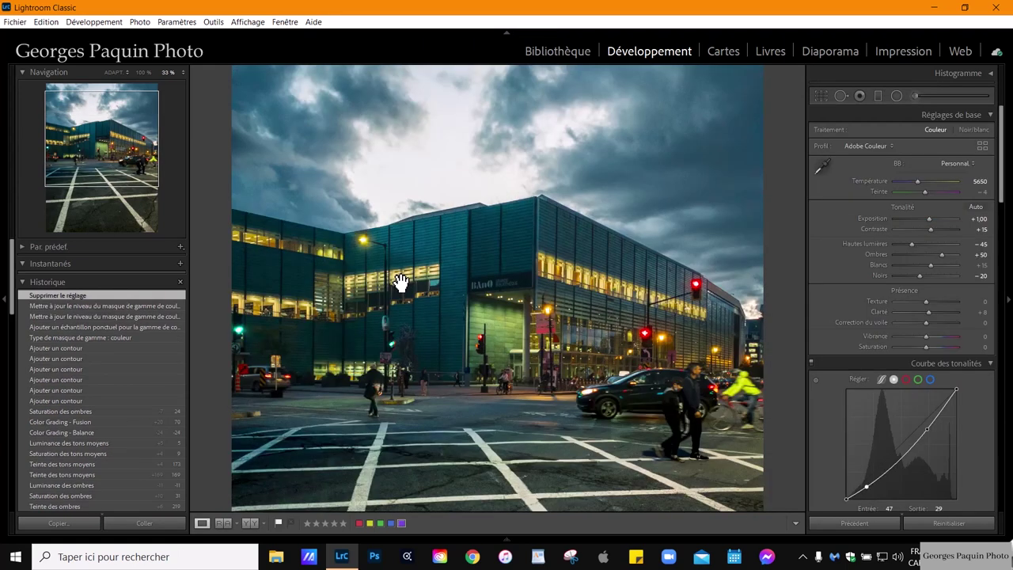
click(914, 96)
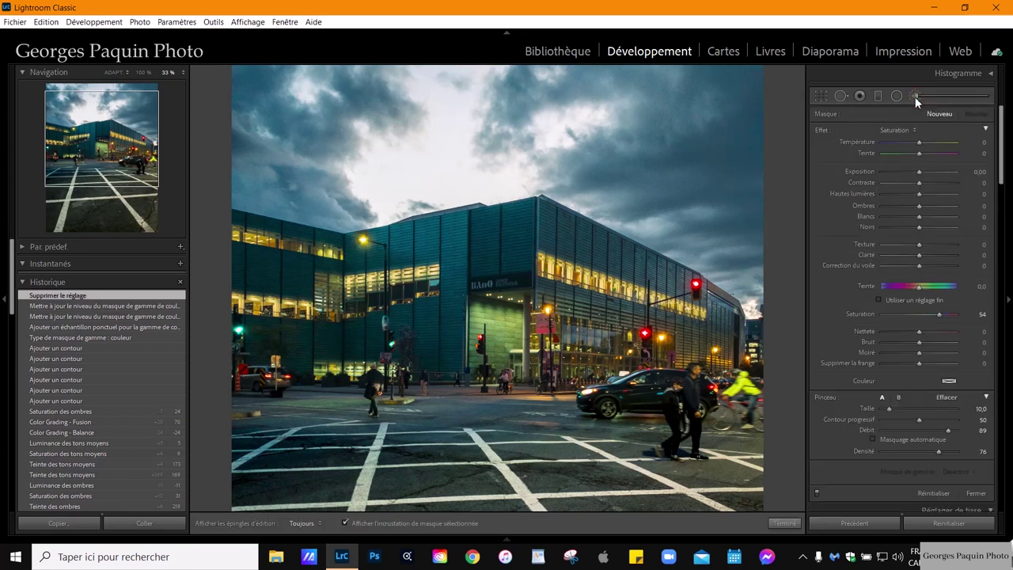
click(896, 129)
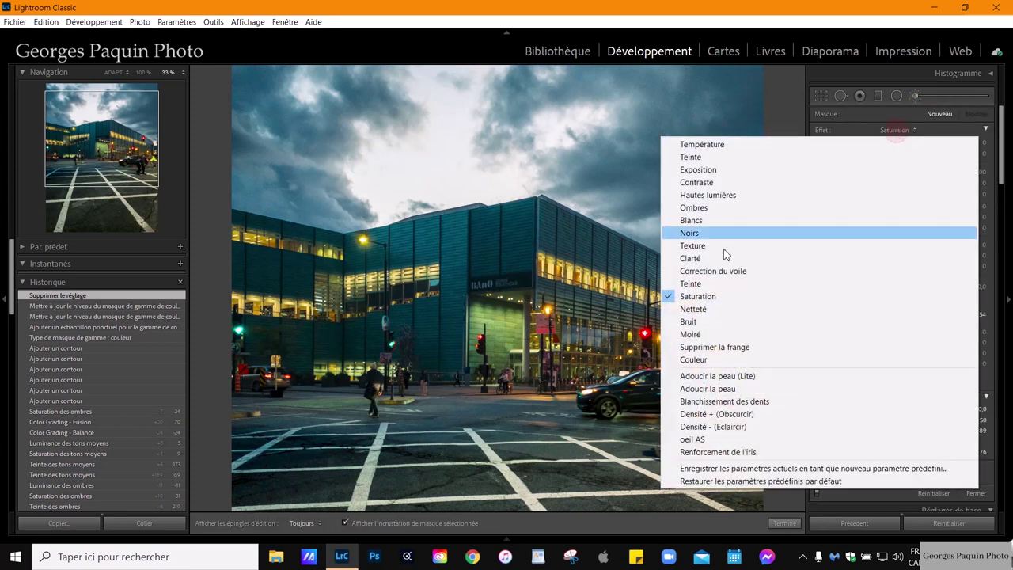
click(696, 296)
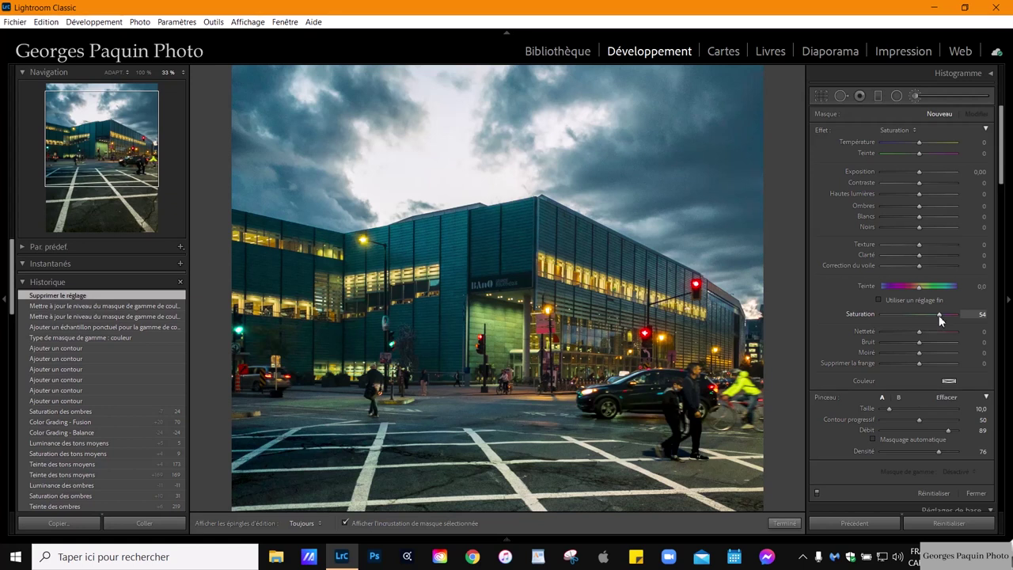
Step: Paint +54 saturation over the left wing's lit windows, including the upper-left row
scroll(246, 288, down, 1)
scroll(415, 257, up, 2)
scroll(415, 257, up, 2)
key(h)
drag(414, 257, 405, 261)
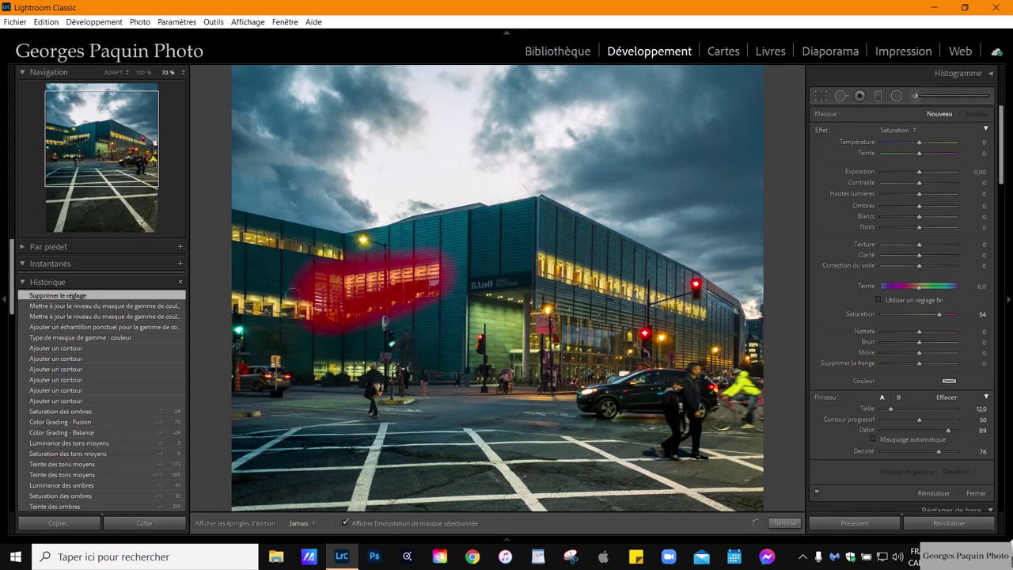
drag(292, 294, 207, 295)
scroll(325, 242, down, 2)
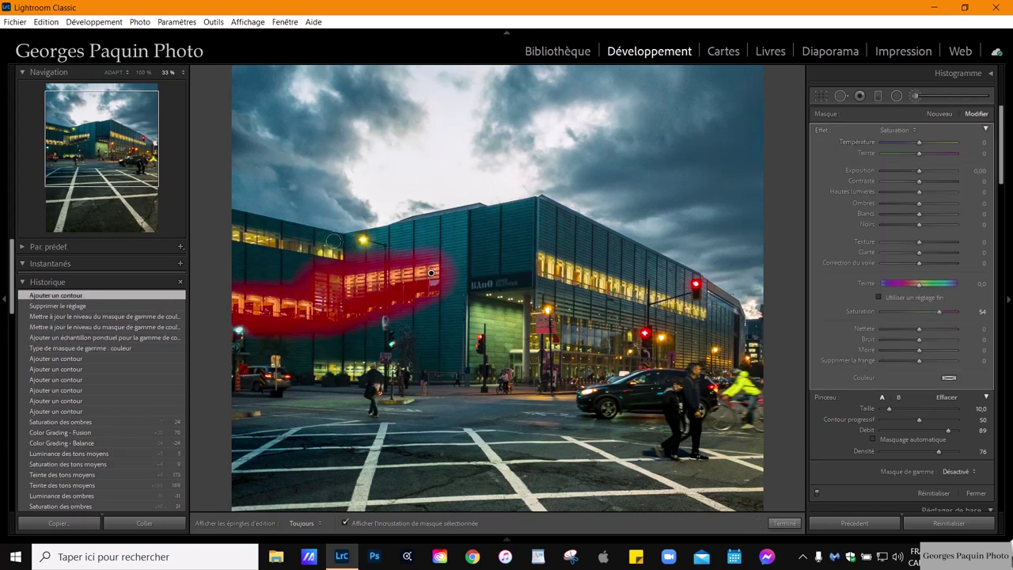
key(h)
drag(332, 239, 218, 221)
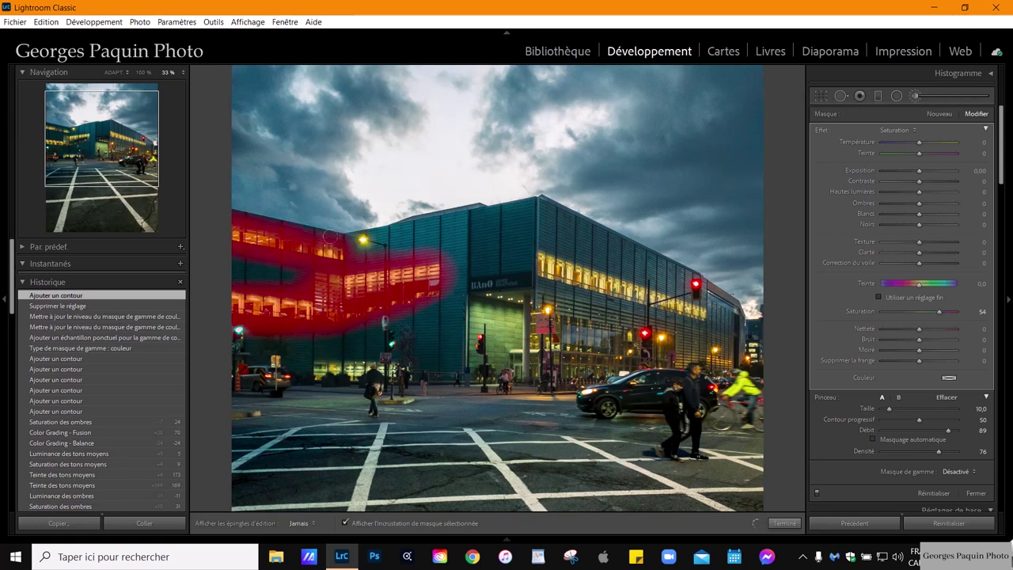
drag(331, 234, 331, 237)
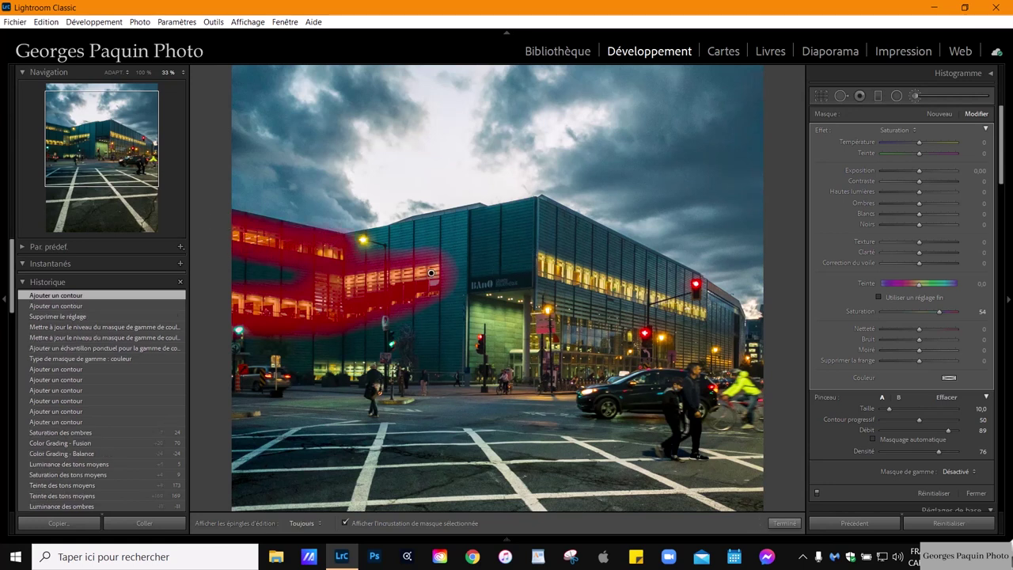
Step: Paint the saturation brush over the right wing's lit windows
scroll(430, 273, up, 3)
drag(519, 241, 700, 313)
scroll(522, 263, down, 6)
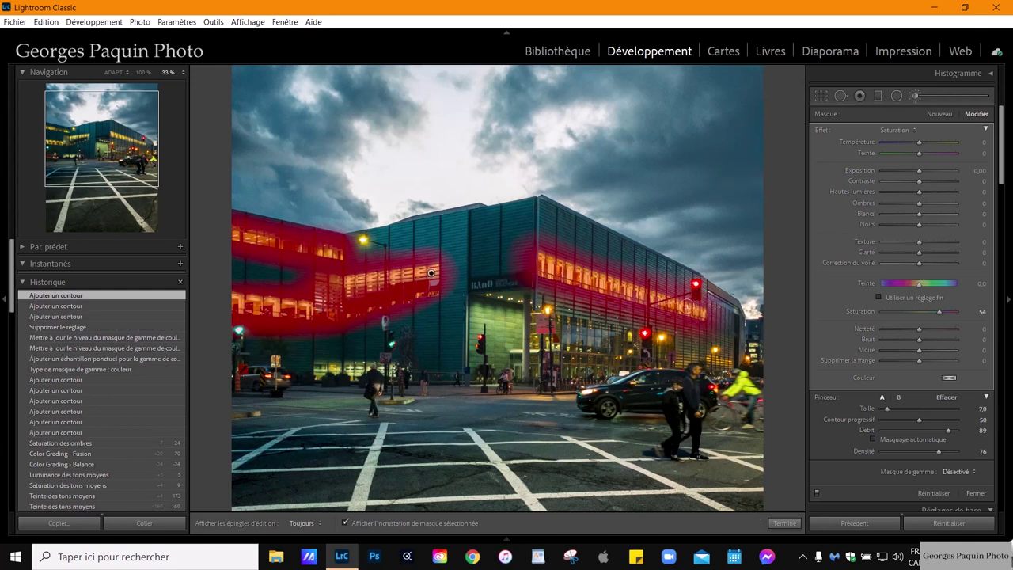
scroll(685, 301, up, 2)
scroll(350, 301, up, 1)
scroll(974, 455, down, 3)
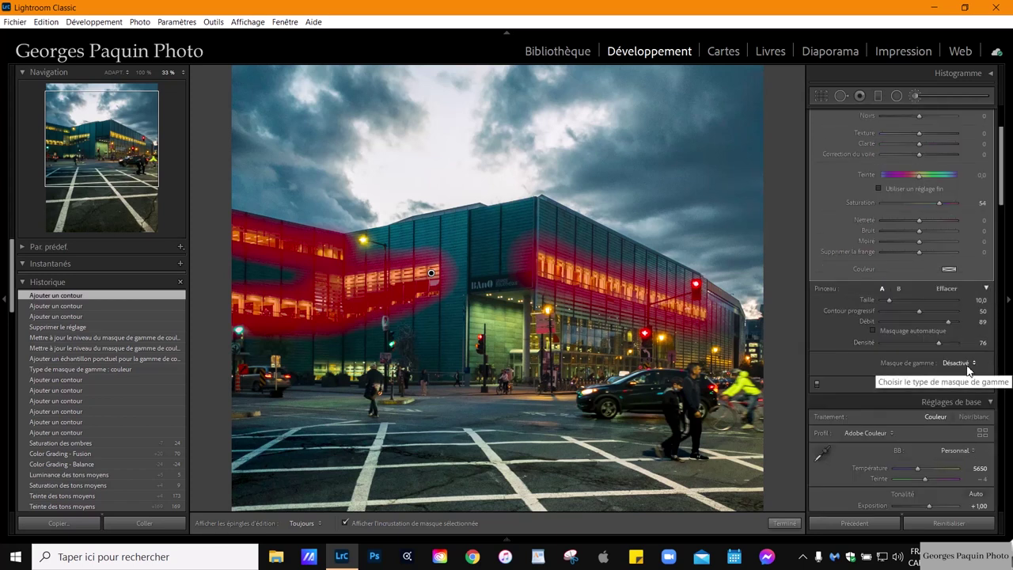
Step: At 100% zoom, limit the window brush with a Color range mask sampled from a lit window
click(143, 72)
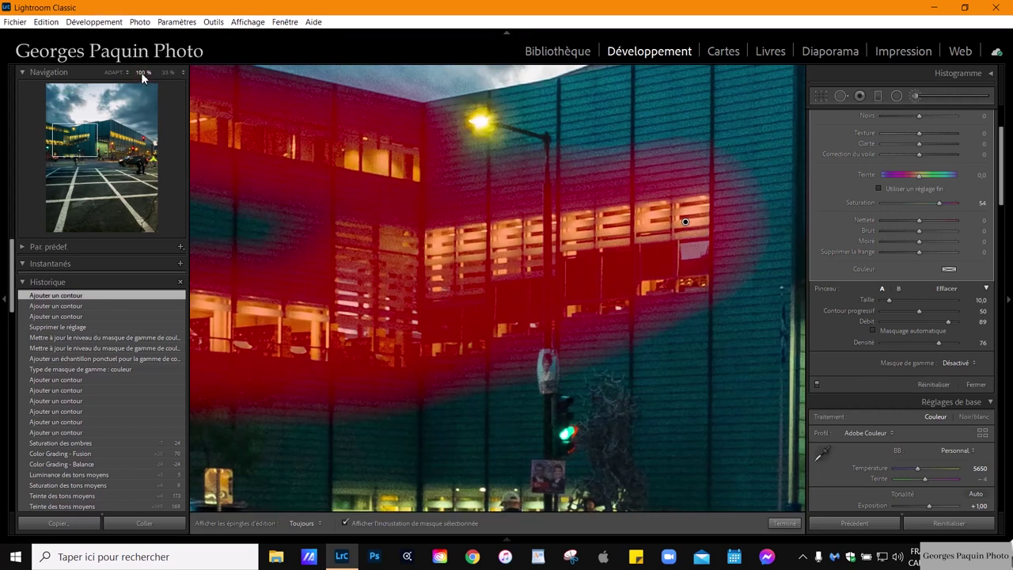
click(971, 365)
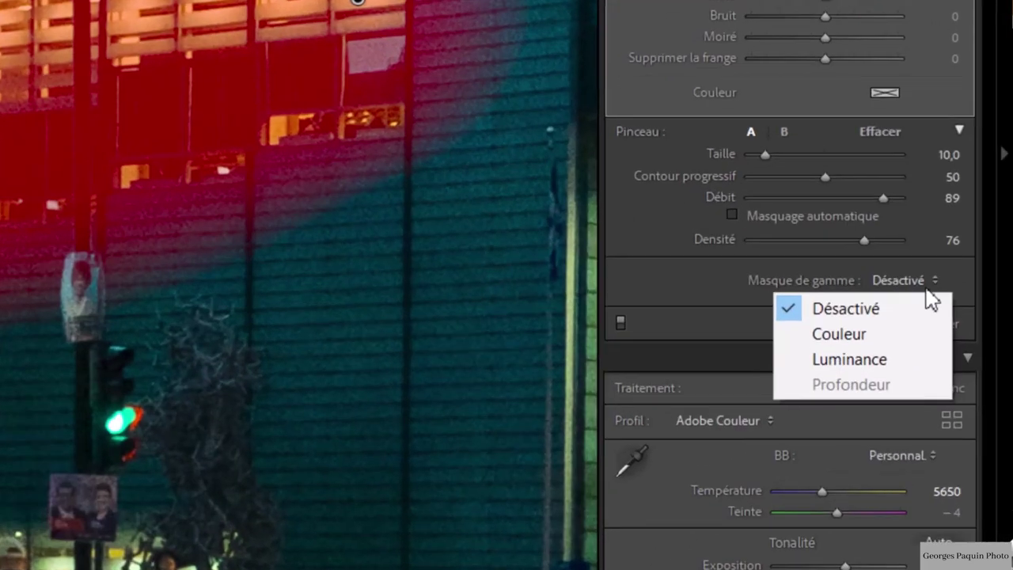
click(879, 335)
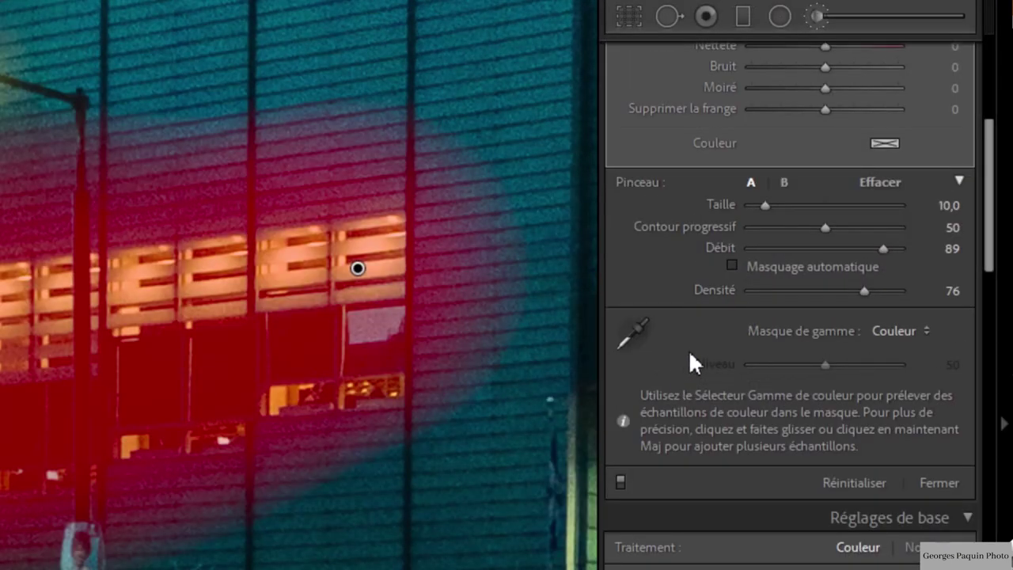
click(638, 335)
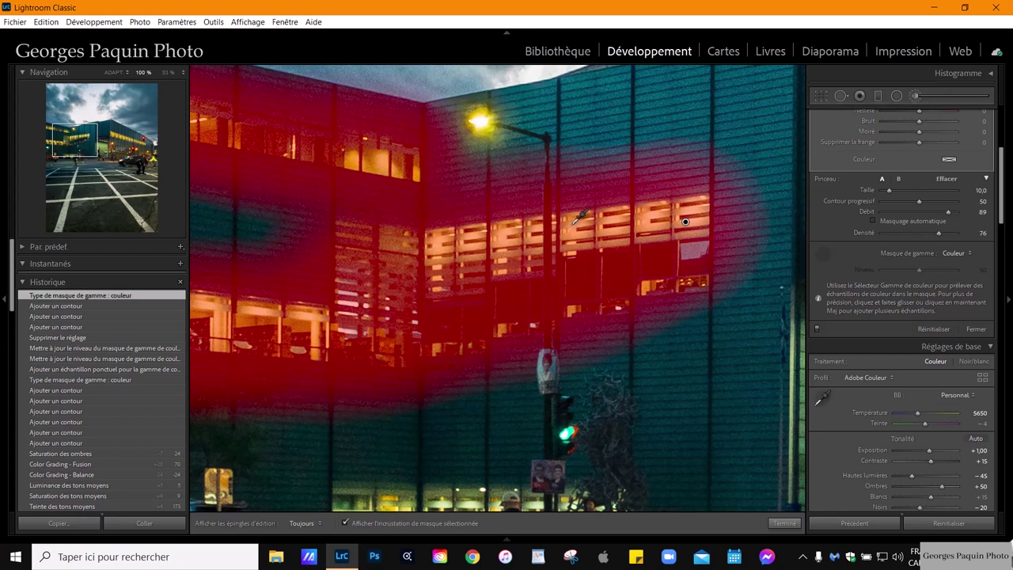
click(573, 224)
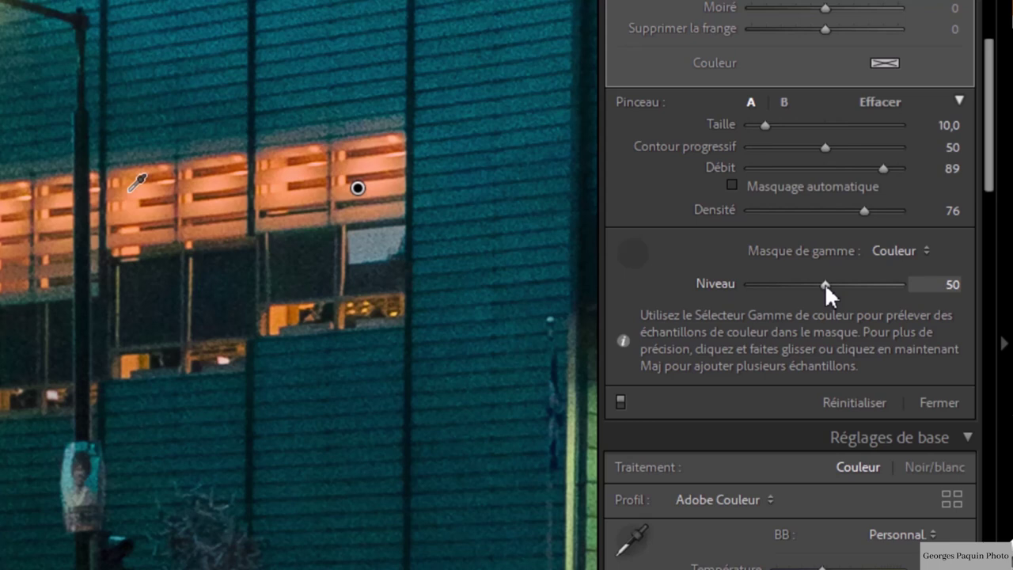
Step: Adjust the colour range mask amount, trying 13 before settling at 51
drag(824, 283, 768, 314)
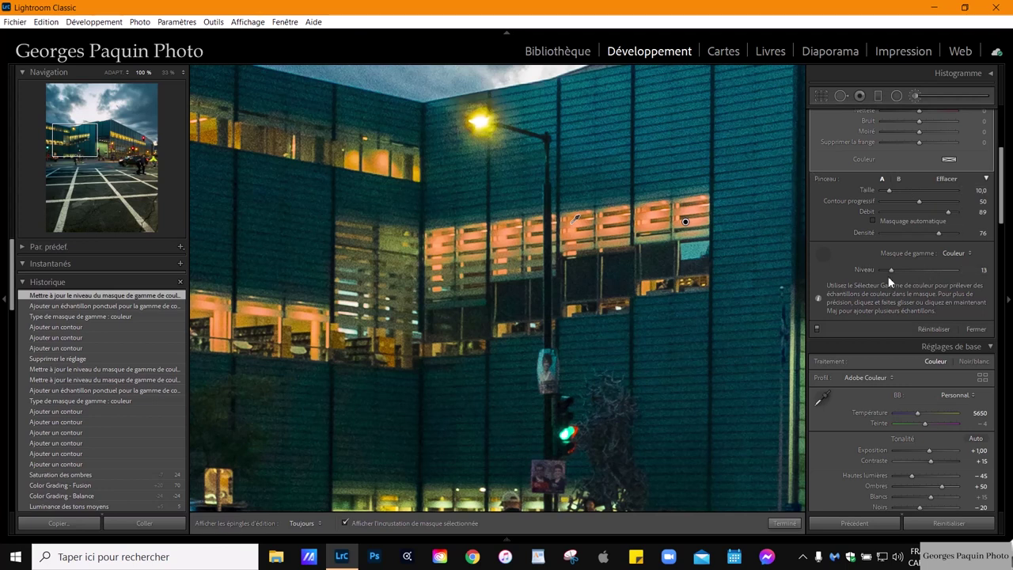
drag(891, 272, 920, 275)
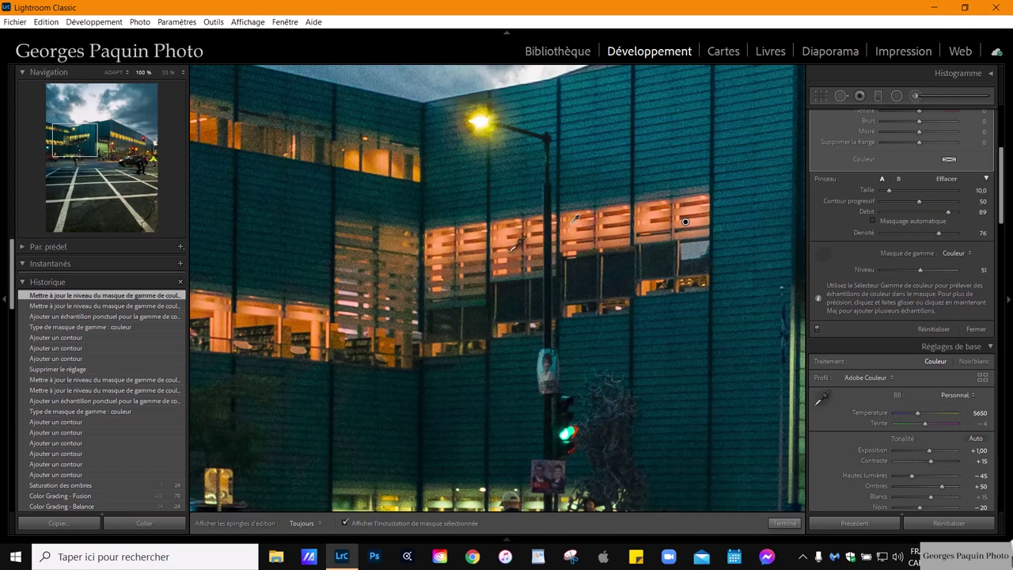
Step: Hide the mask overlay and set the window brush to Temp 44 and Tint 77
click(383, 524)
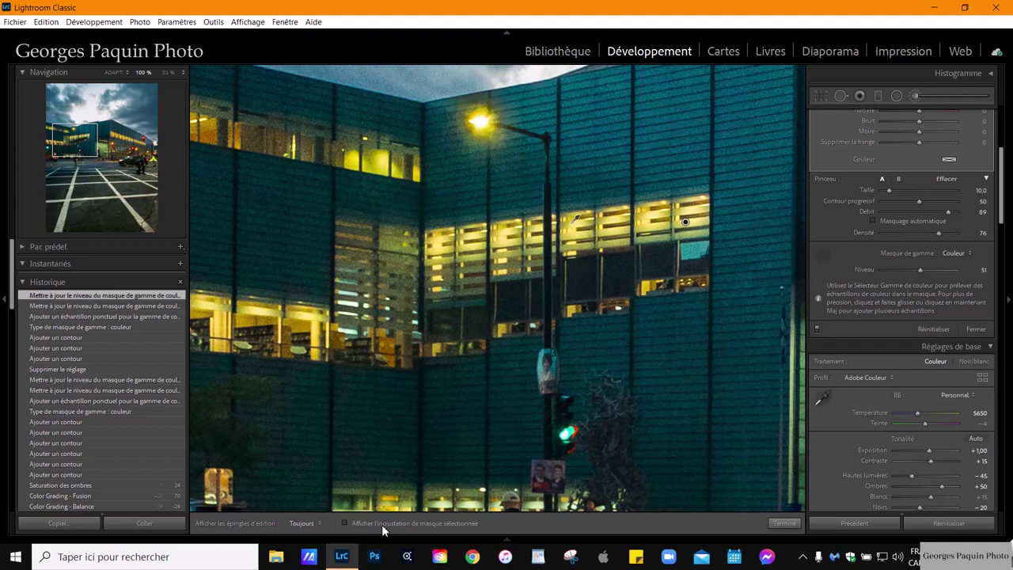
scroll(861, 262, up, 3)
scroll(861, 263, up, 3)
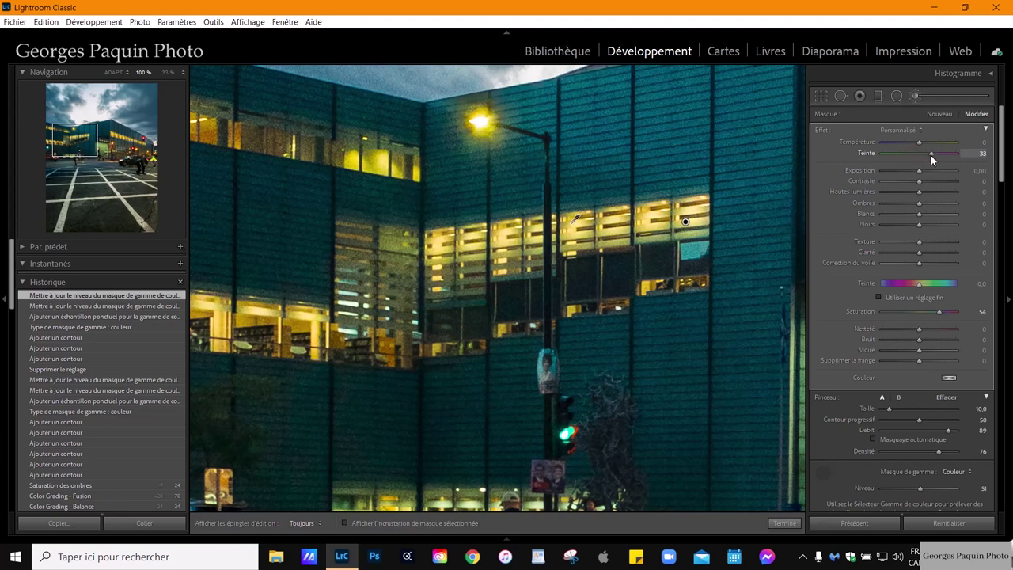
mouse_move(930, 154)
mouse_down()
mouse_move(947, 151)
mouse_move(921, 144)
mouse_move(934, 147)
mouse_up()
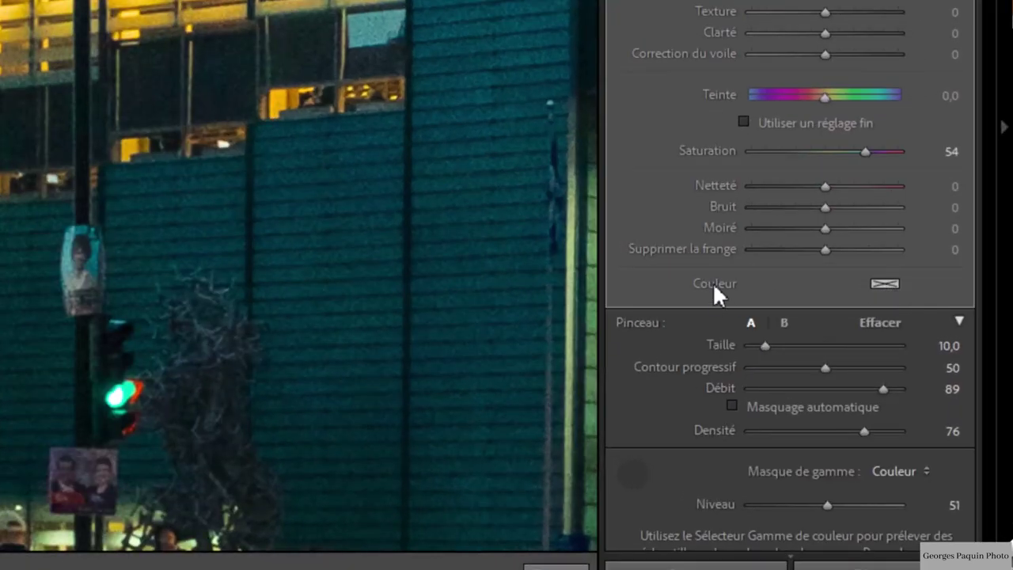
Step: Give the window brush a tan colour, finish the mask and fit the photo in view
click(875, 286)
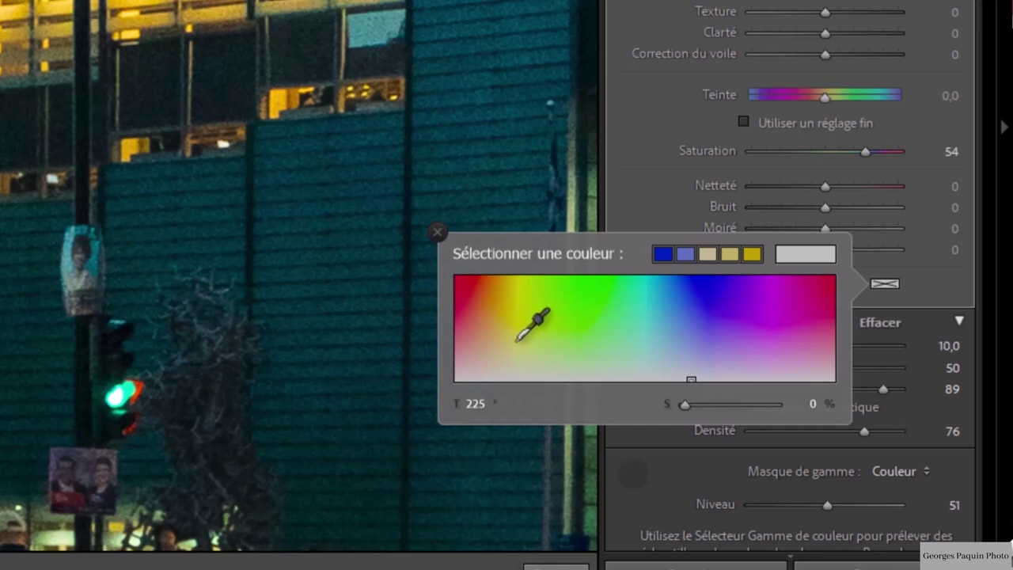
click(508, 336)
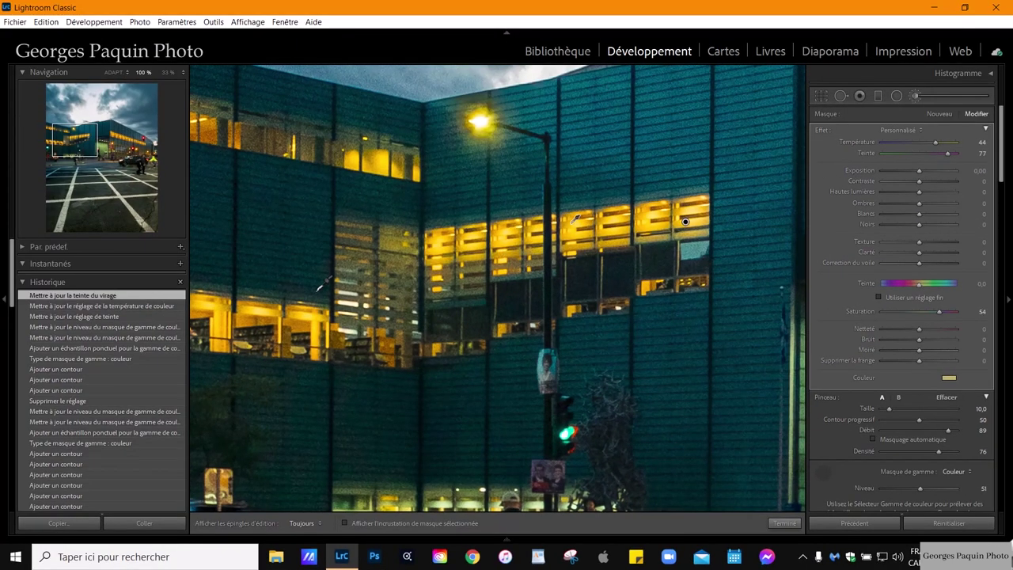
click(784, 523)
click(668, 394)
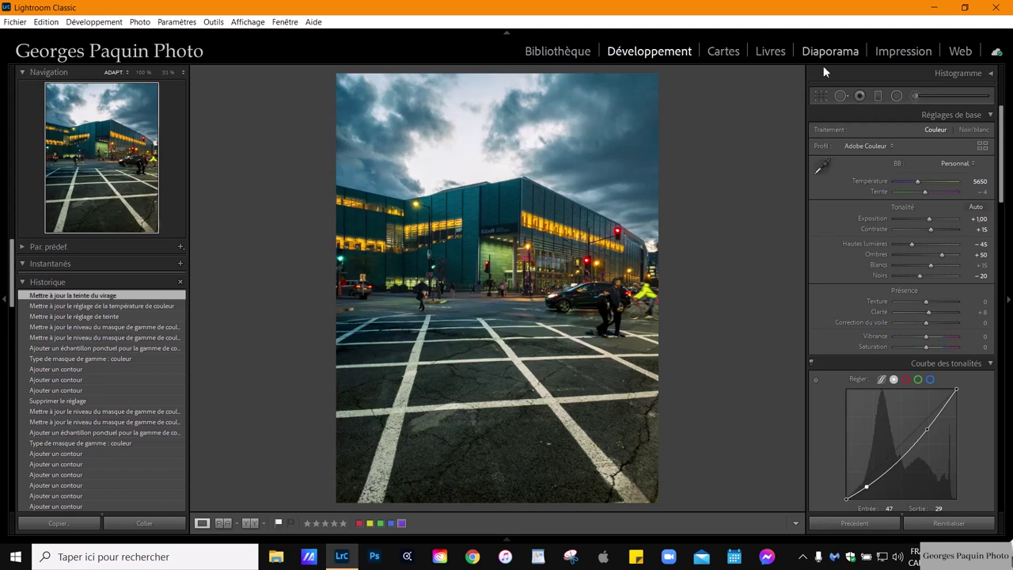
Step: Crop to a 5 x 7 aspect ratio, resizing and repositioning the frame around the building
click(822, 94)
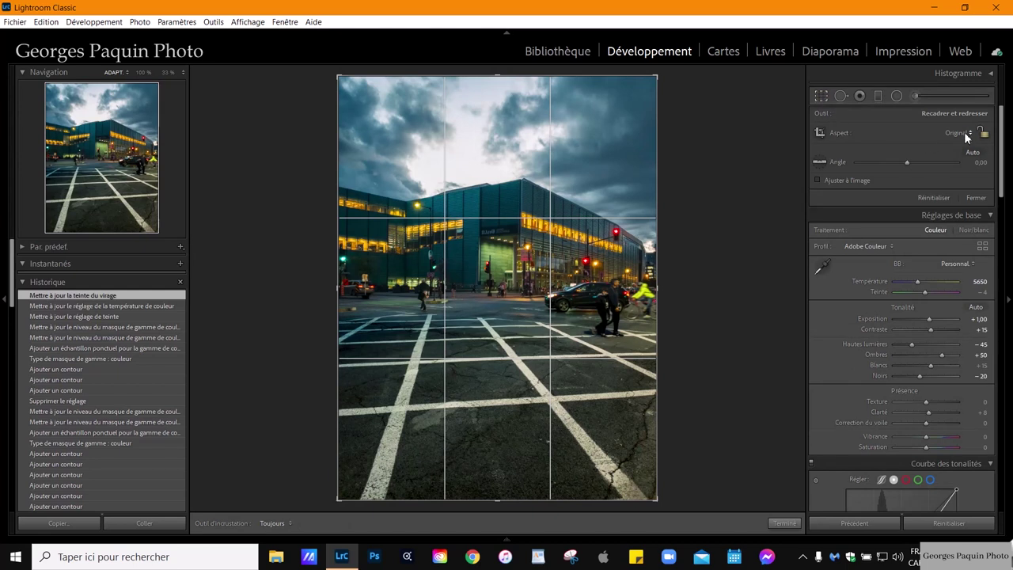
click(965, 133)
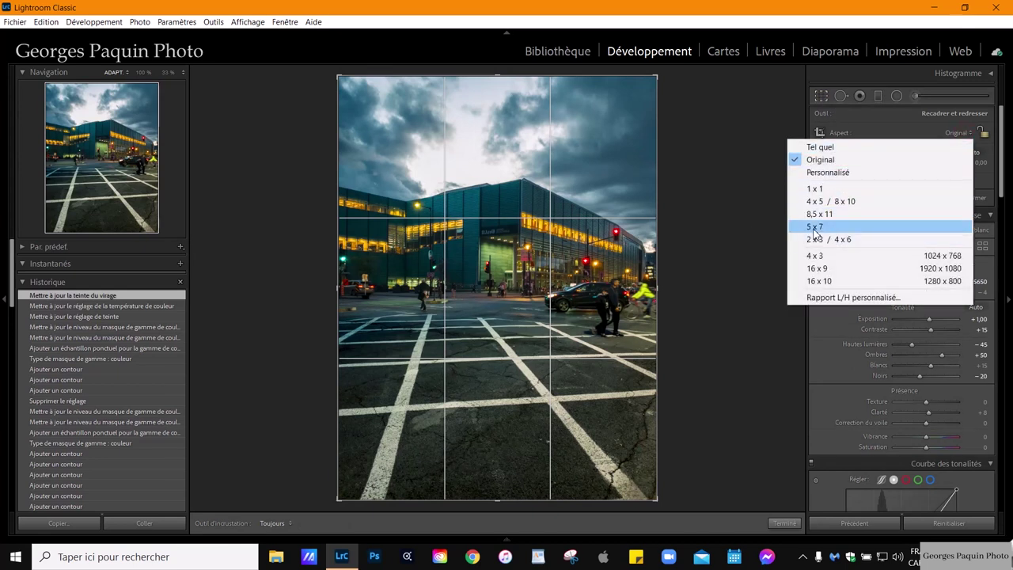
click(816, 227)
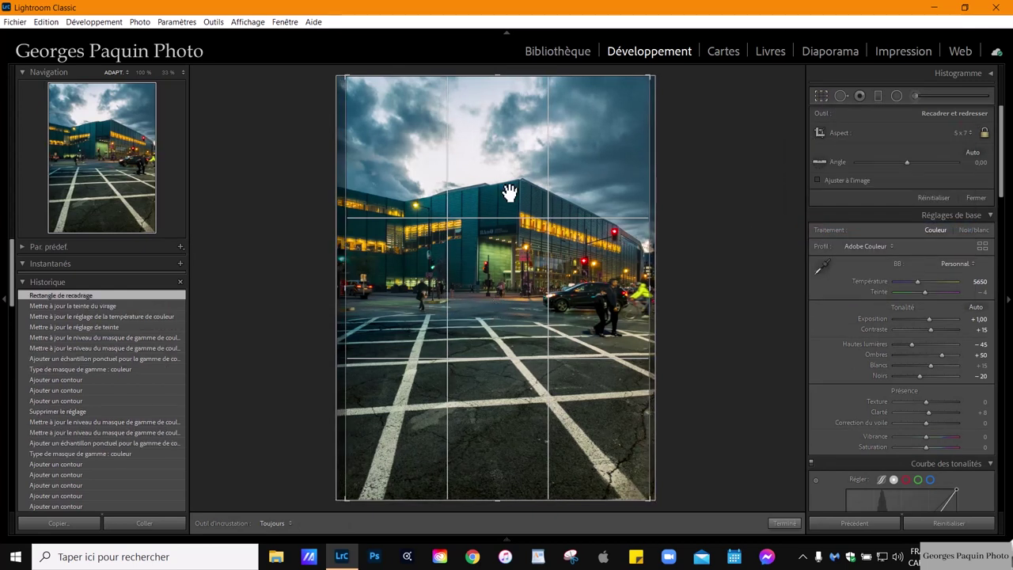
drag(496, 76, 489, 97)
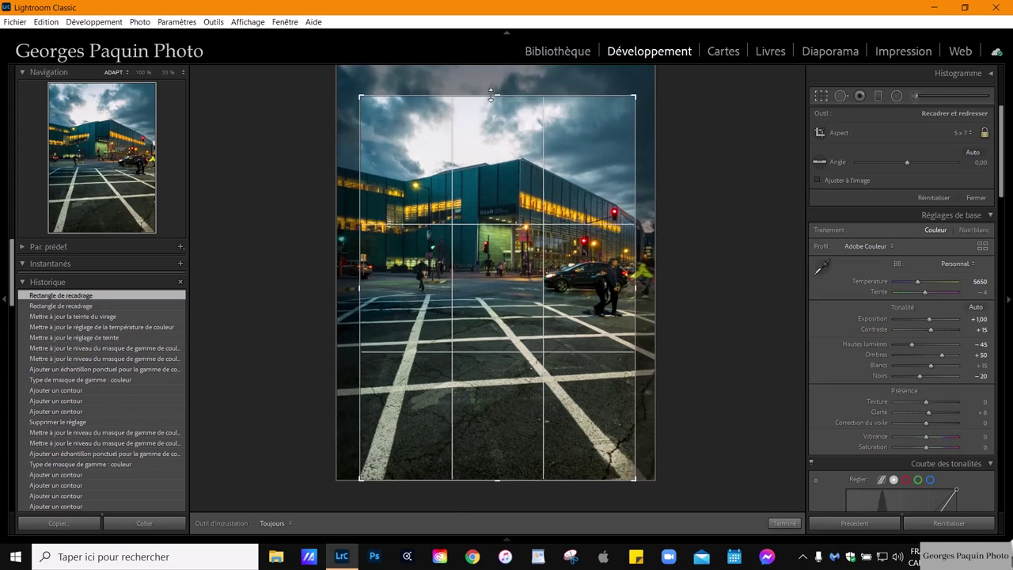
drag(493, 339, 499, 341)
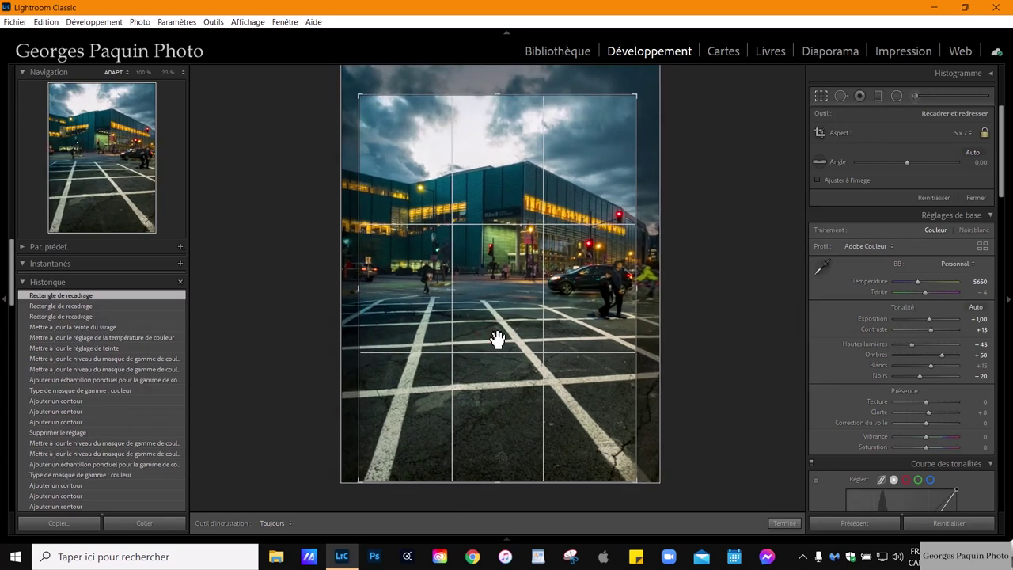
drag(497, 95, 497, 85)
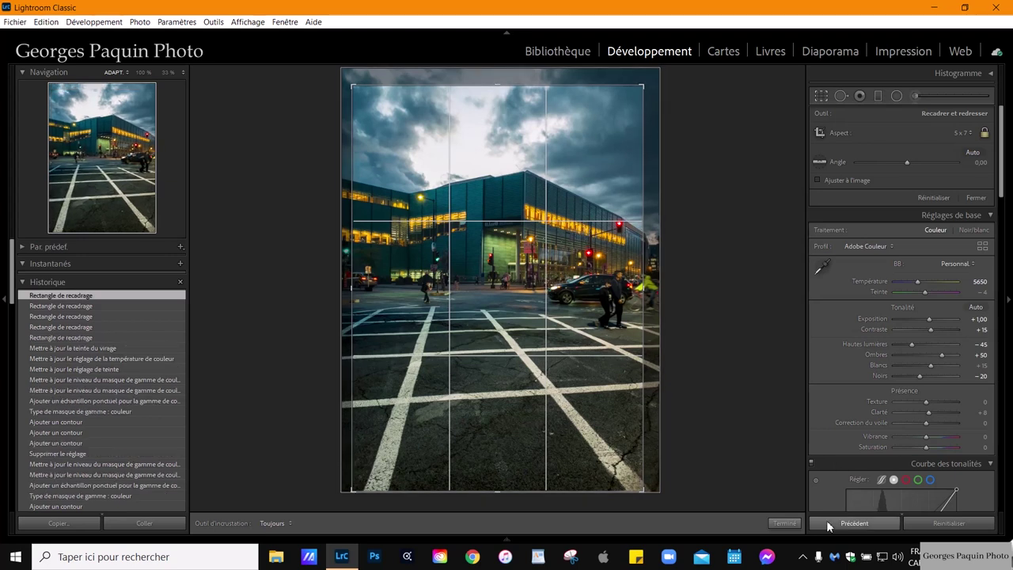
click(784, 523)
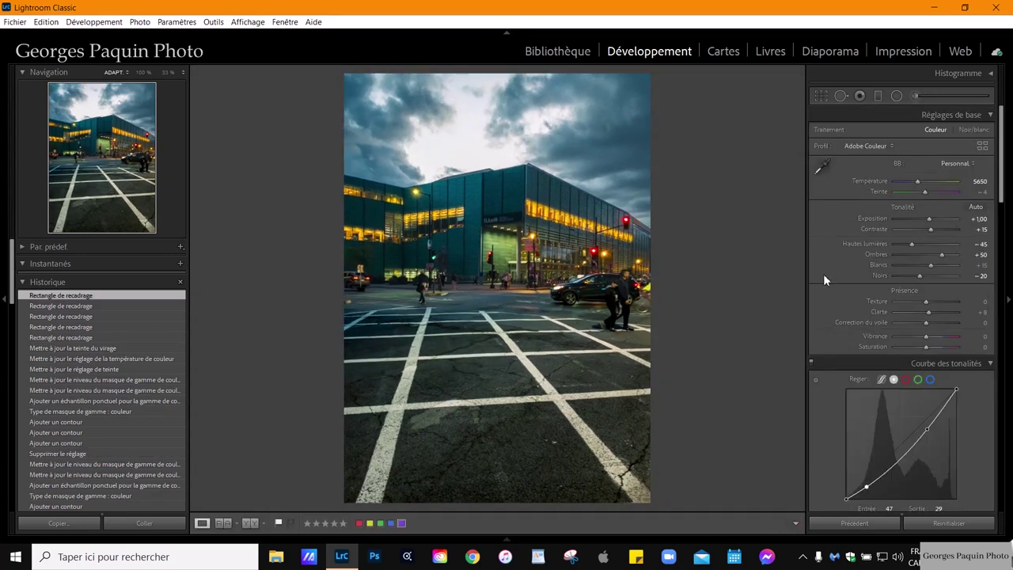
Step: Set Post-Crop Vignetting to amount −20, midpoint 55, roundness −35 and feather 60
scroll(823, 274, down, 5)
scroll(823, 273, down, 5)
scroll(823, 273, down, 5)
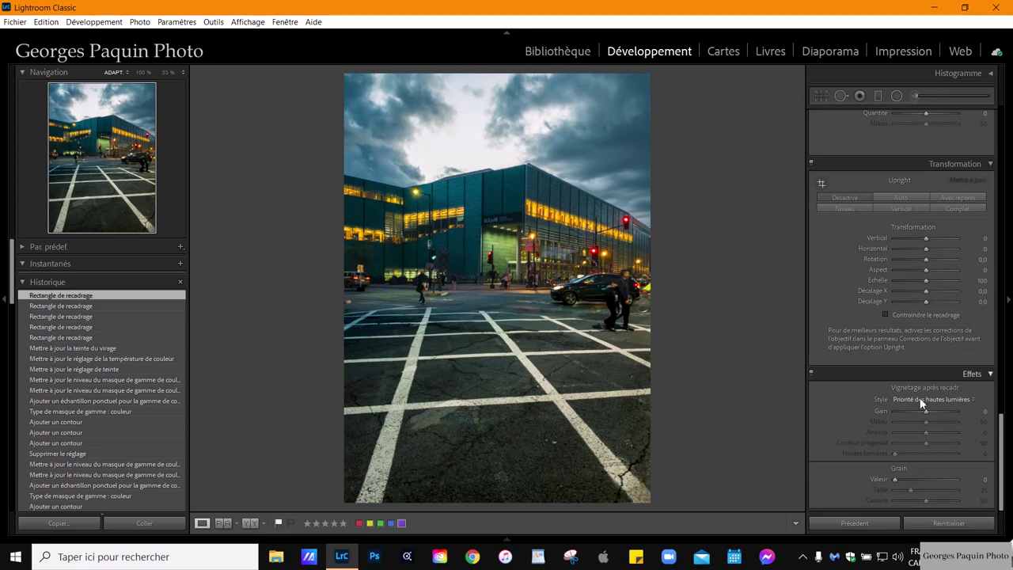
mouse_move(930, 412)
mouse_down()
mouse_move(915, 432)
mouse_move(932, 443)
mouse_move(924, 421)
mouse_up()
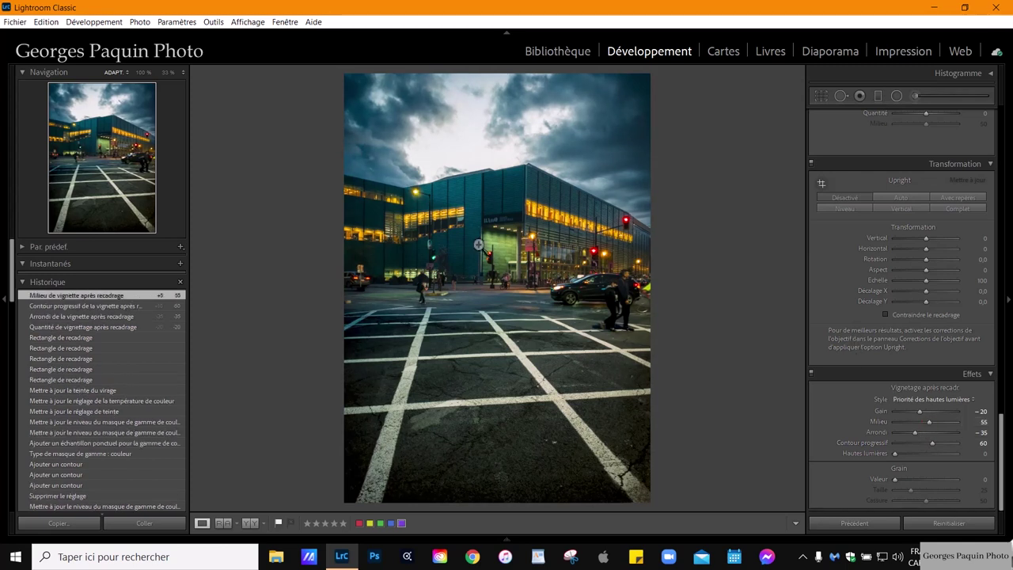